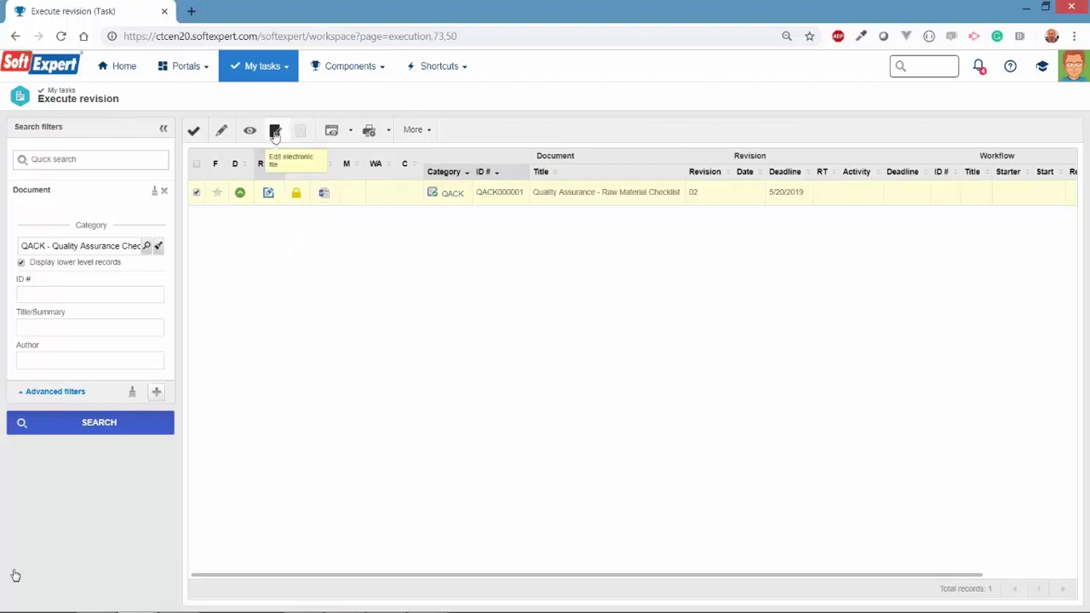
# Step: Try to save a copy of the Raw Material Checklist to this PC under its existing file name
pyautogui.moveTo(15, 575)
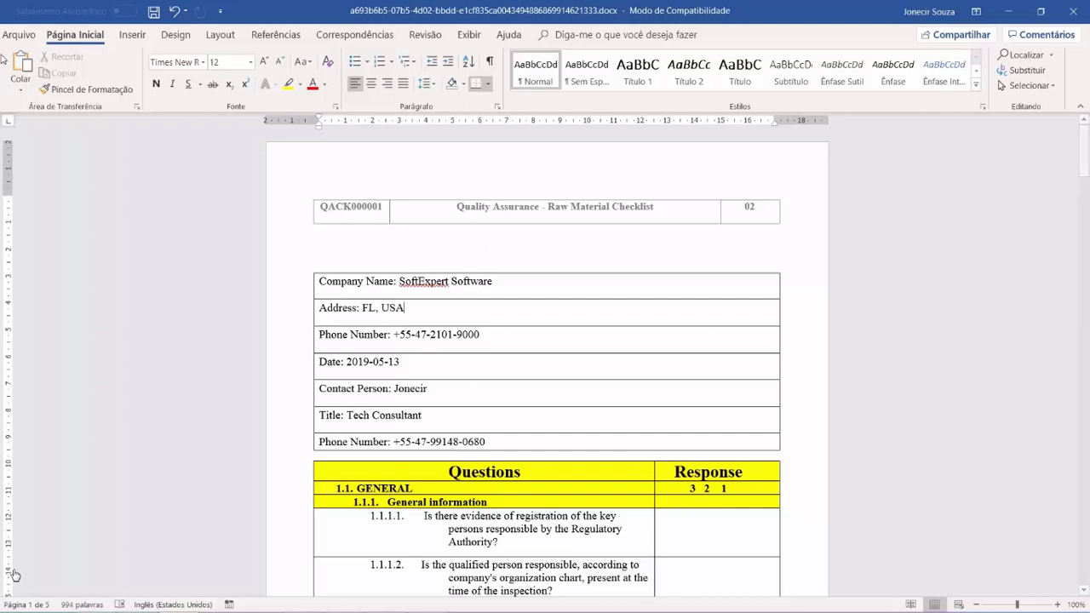
pyautogui.click(19, 34)
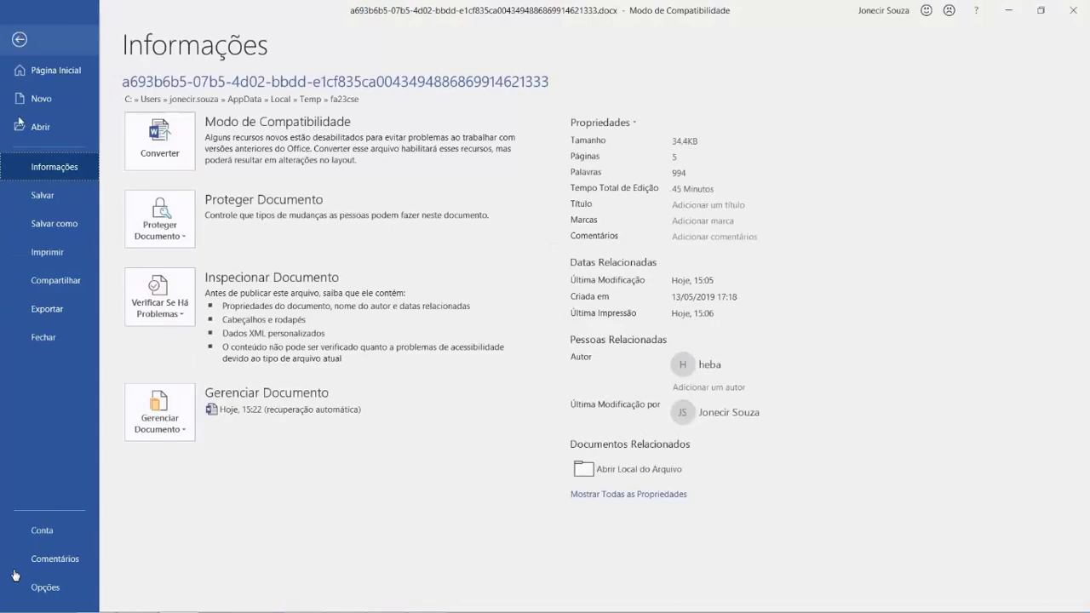
pyautogui.click(46, 223)
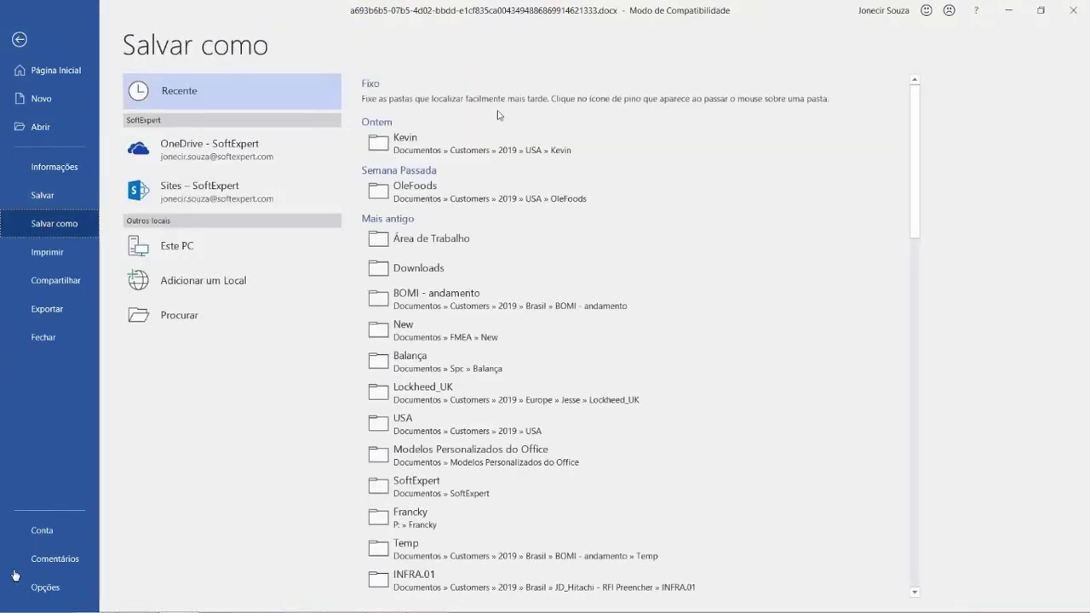
pyautogui.click(189, 251)
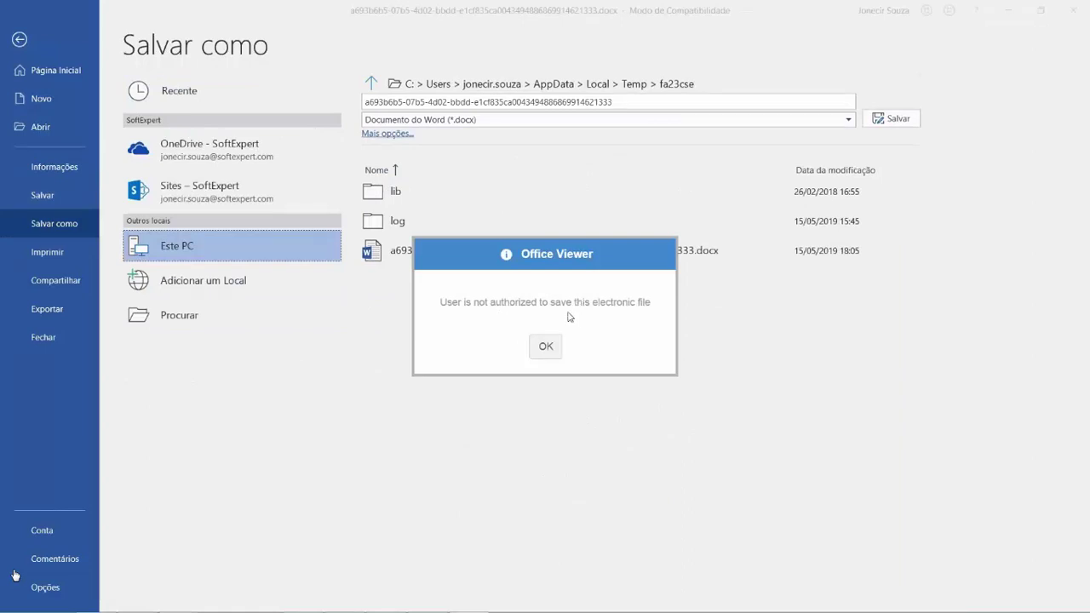
pyautogui.click(546, 346)
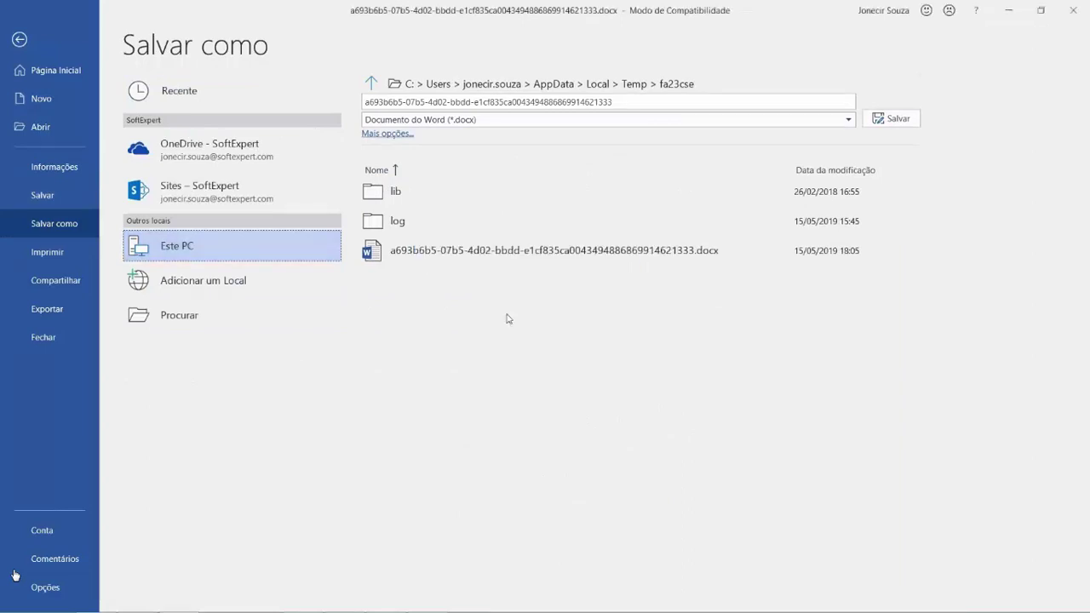
pyautogui.press('Escape')
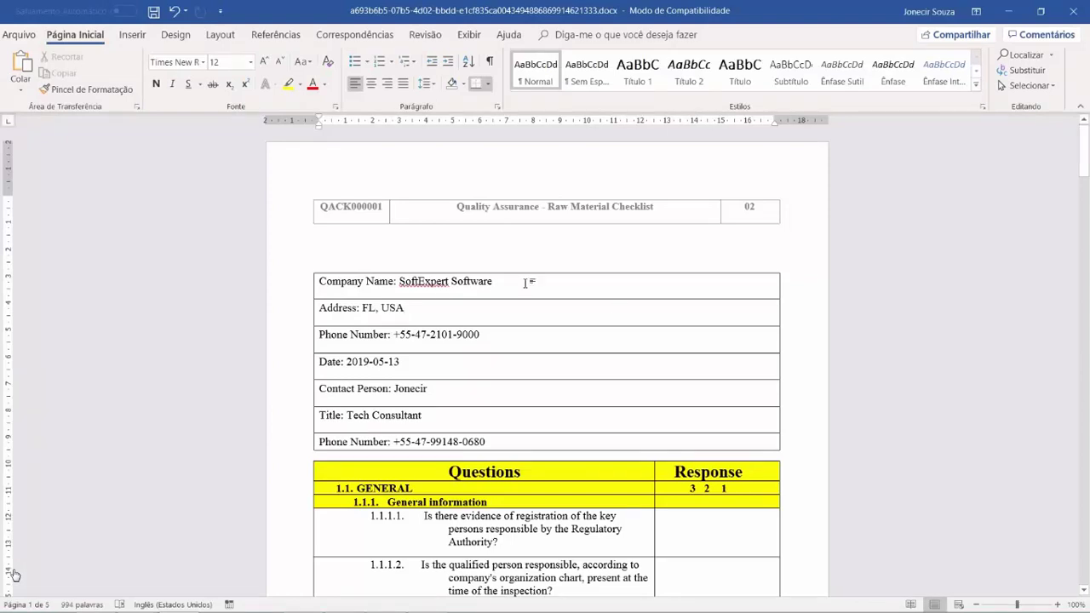
# Step: Remove the word "Software" from the Company Name row so it reads "SoftExpert", and save the document
pyautogui.hotkey('ctrl', 'shift', 'Left')
pyautogui.press('BackSpace')
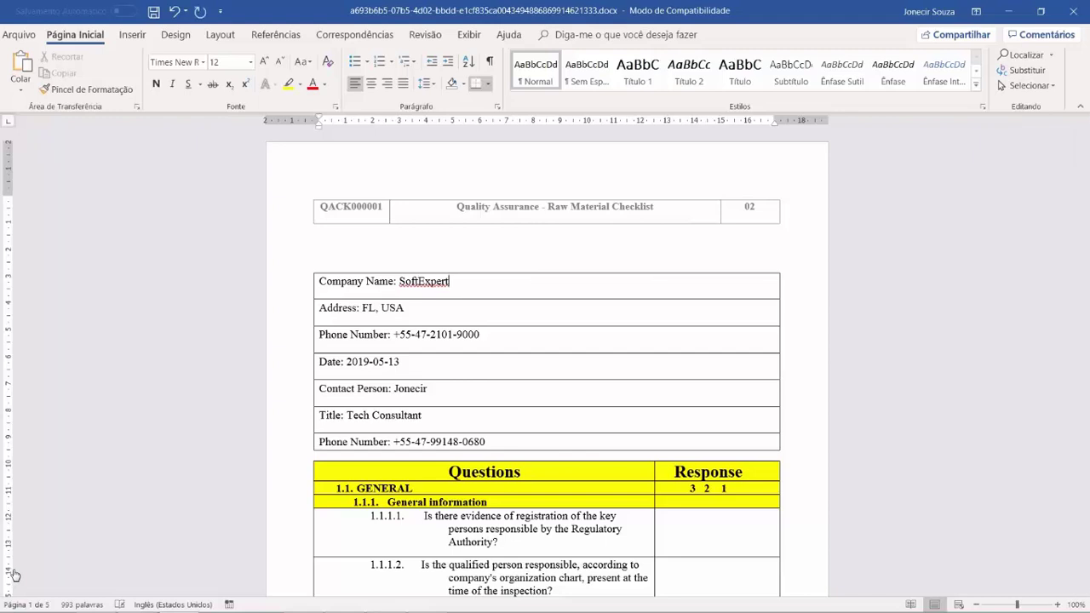
pyautogui.click(153, 12)
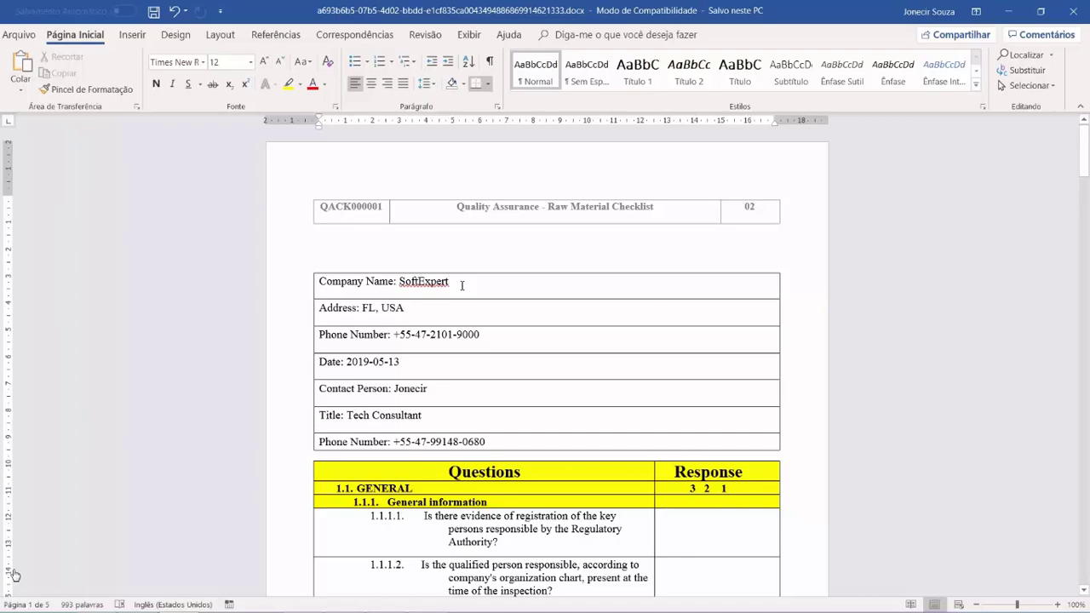
# Step: Print the checklist to PDF with CutePDF Writer, replacing the existing PDF of the same name
pyautogui.hotkey('ctrl', 'p')
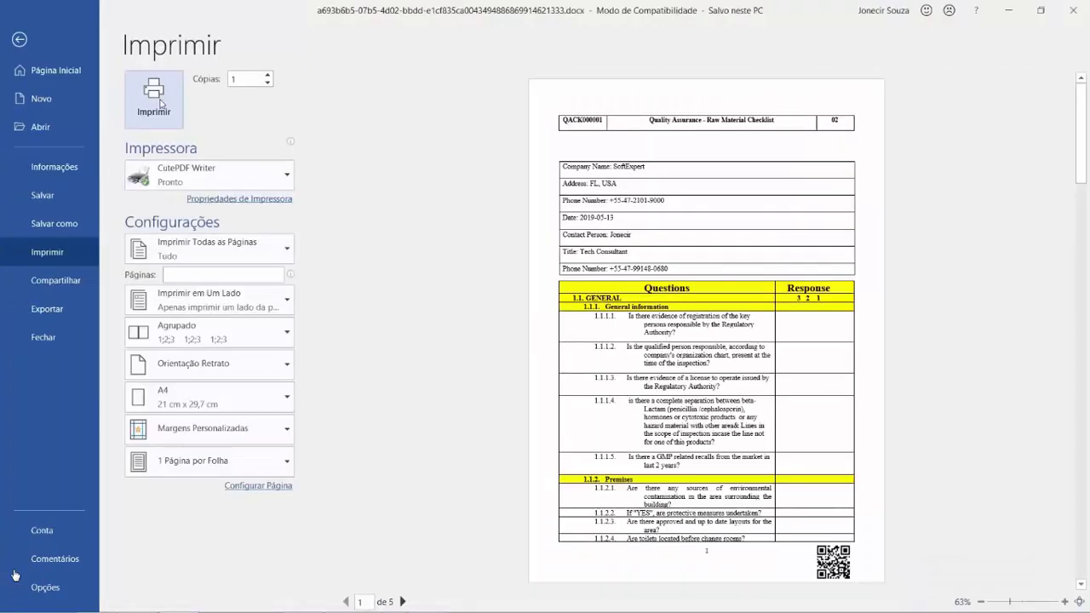
pyautogui.click(160, 104)
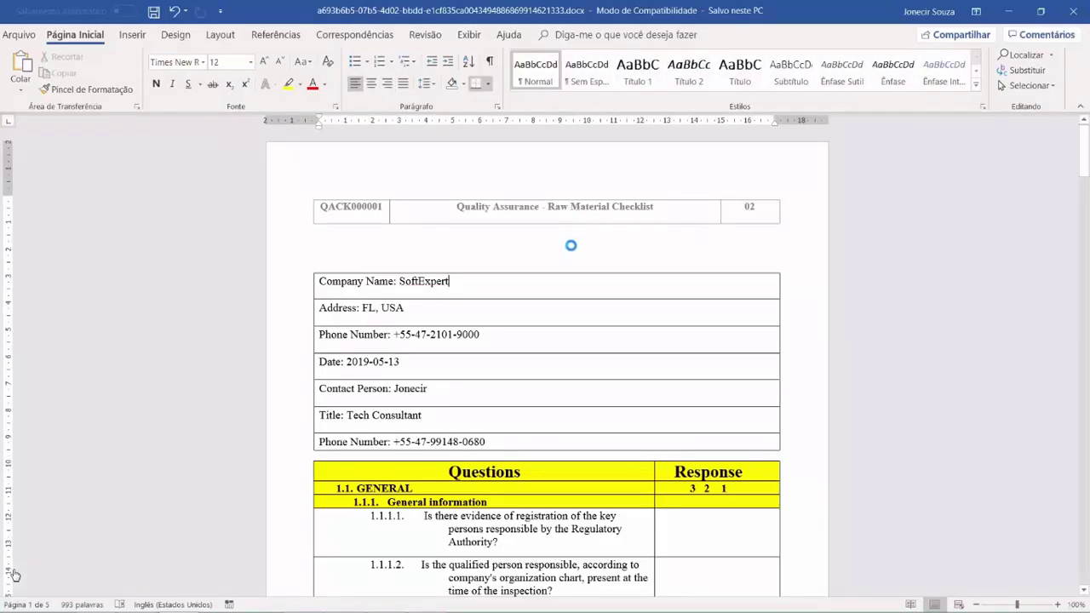
pyautogui.click(691, 430)
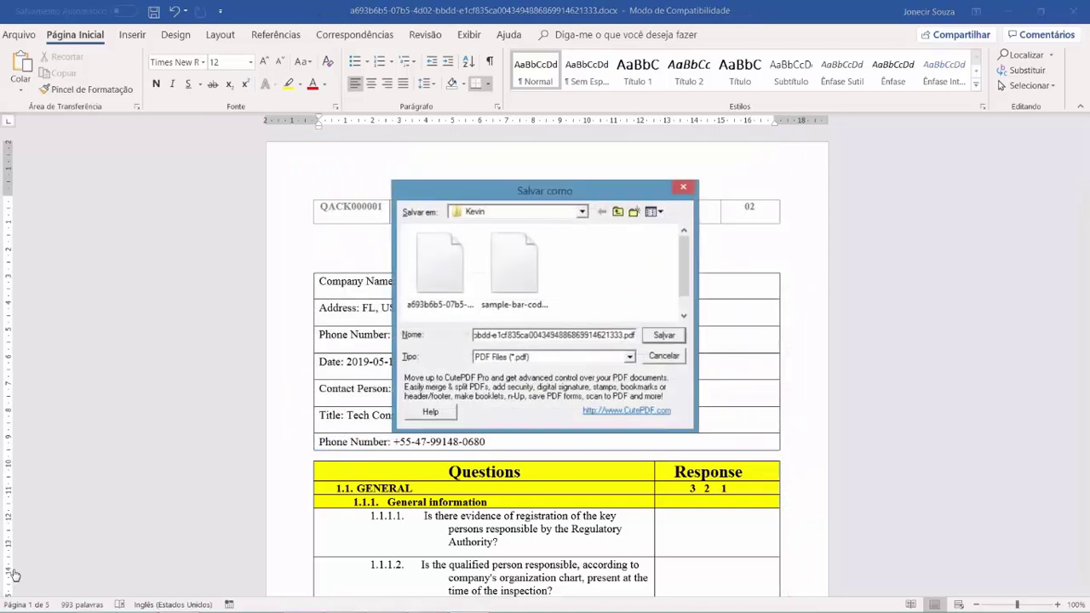
pyautogui.click(665, 337)
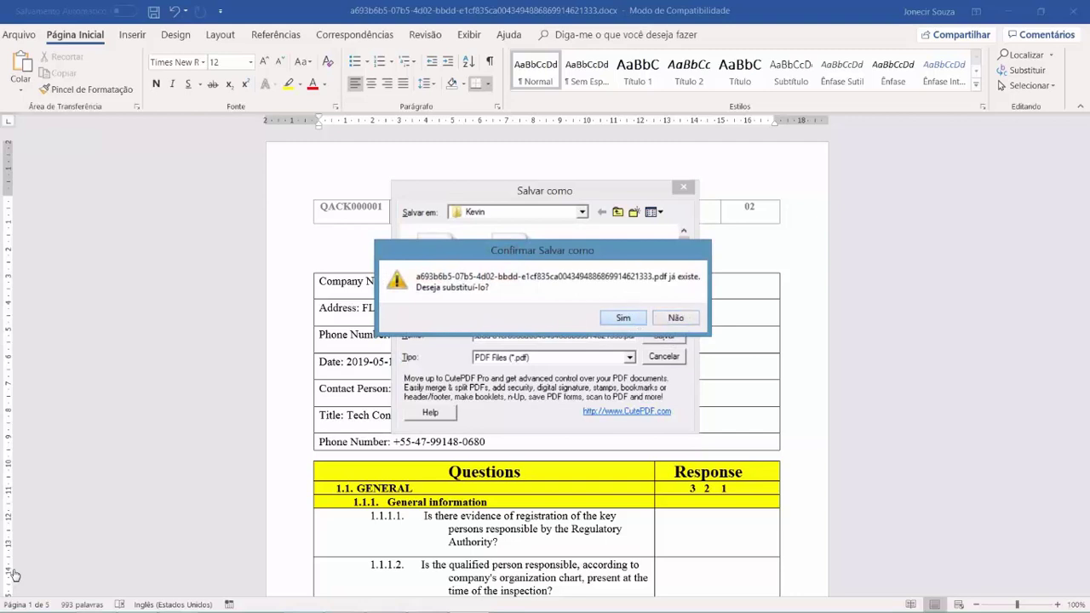
pyautogui.click(608, 318)
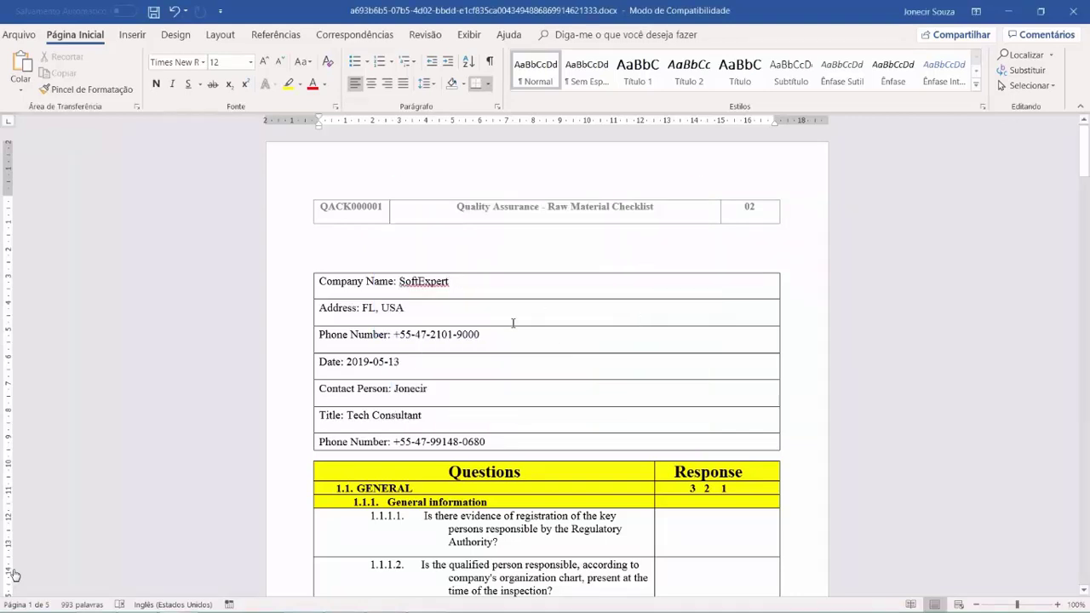
# Step: Switch to File Explorer and open the newly printed checklist PDF to examine its pages
pyautogui.hotkey('alt', 'Tab')
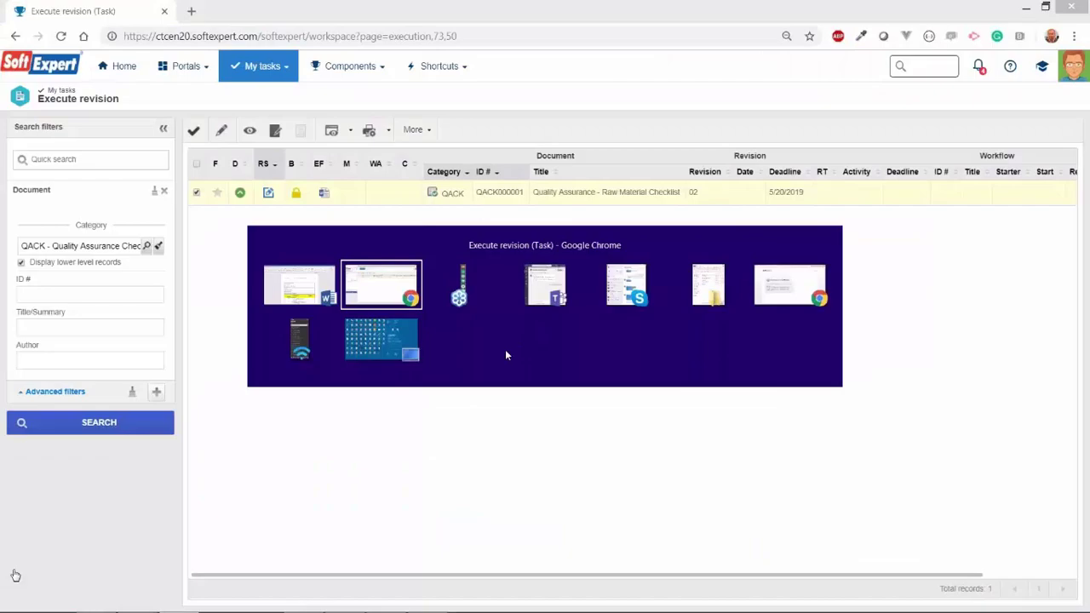
pyautogui.hotkey('alt', 'Tab')
pyautogui.hotkey('alt', 'Tab')
pyautogui.hotkey('alt', 'Tab')
pyautogui.hotkey('alt', 'Tab')
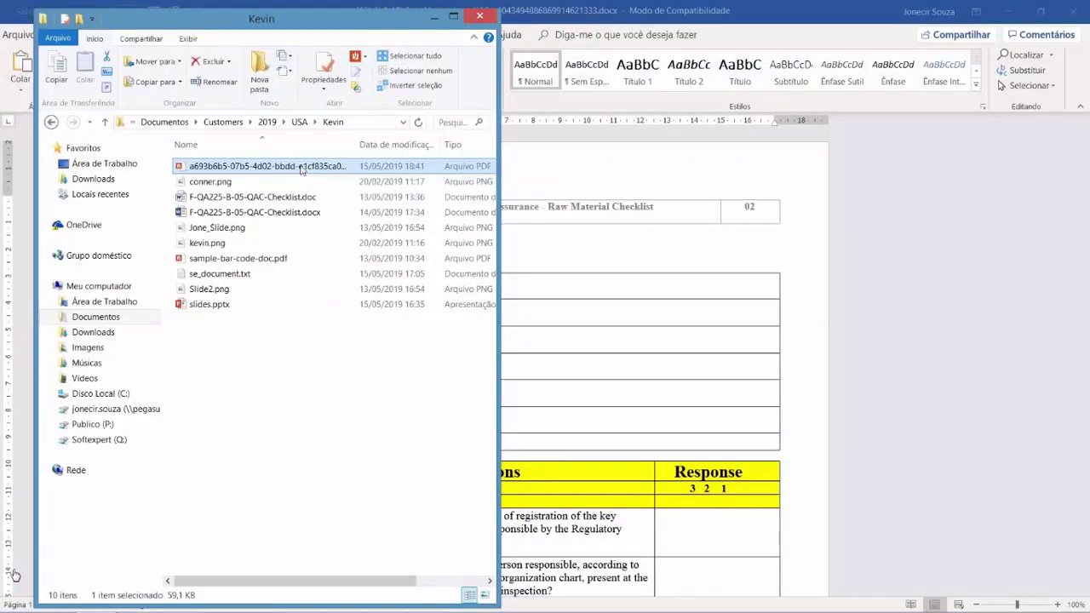
pyautogui.doubleClick(301, 167)
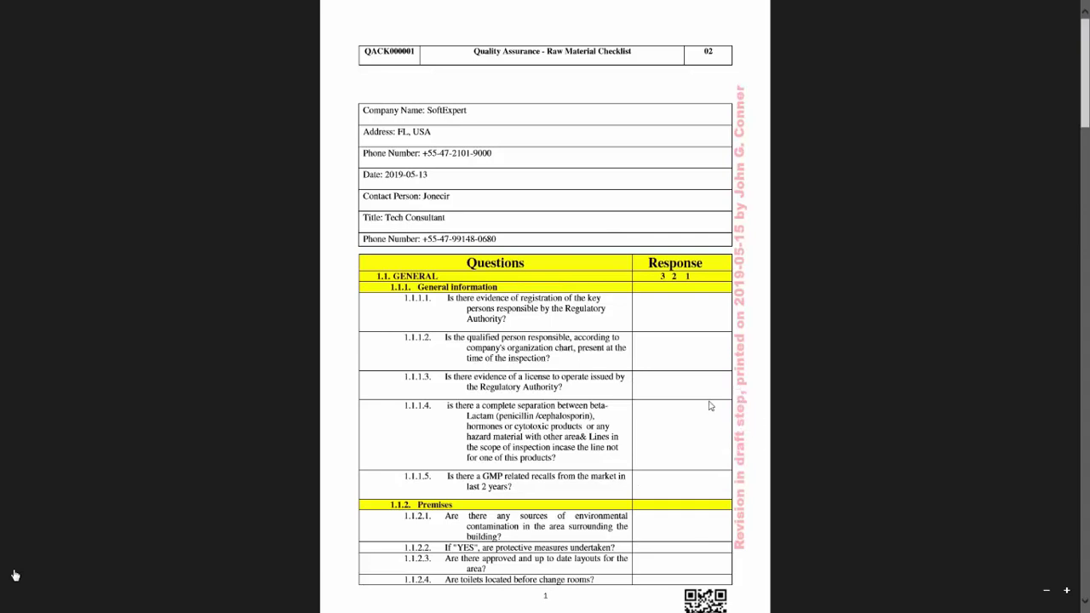
# Step: Return to Word and close the checklist, saving its changes to the electronic file
pyautogui.hotkey('alt', 'Tab')
pyautogui.hotkey('alt', 'Tab')
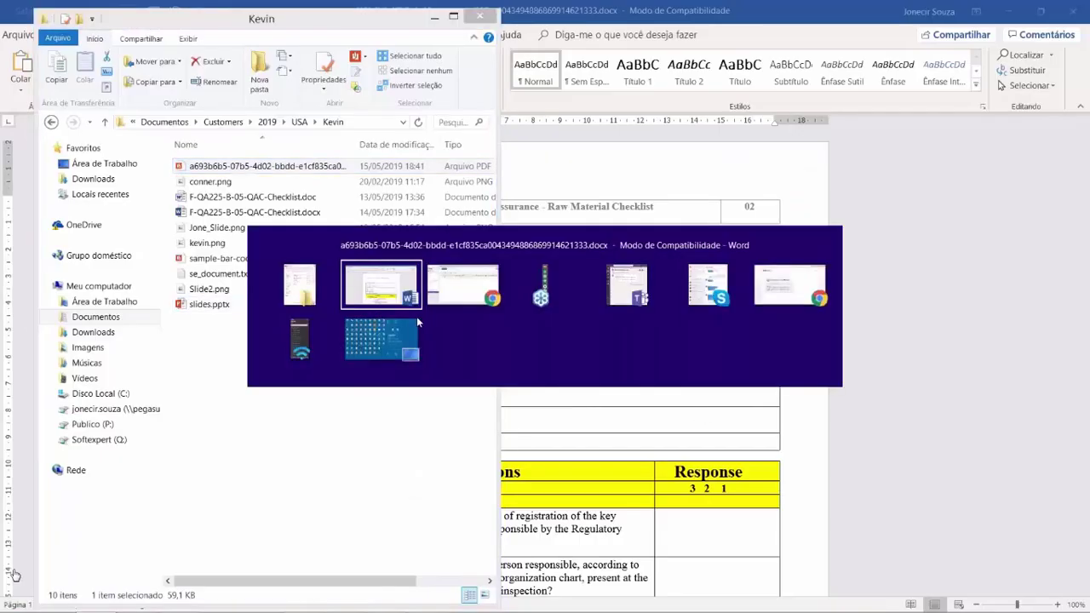
pyautogui.hotkey('alt', 'Tab')
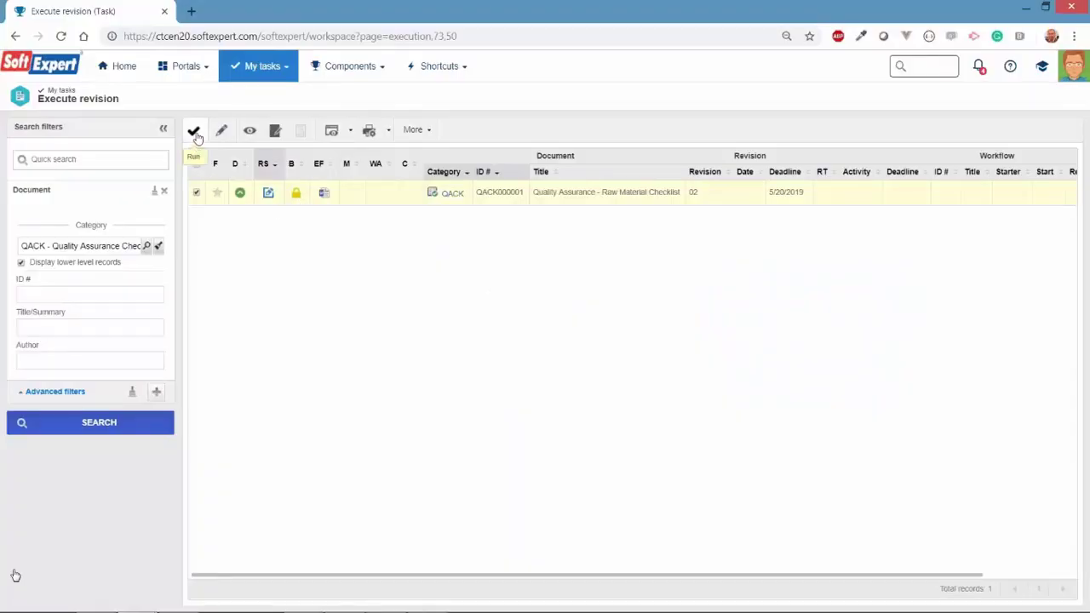
pyautogui.hotkey('alt', 'Tab')
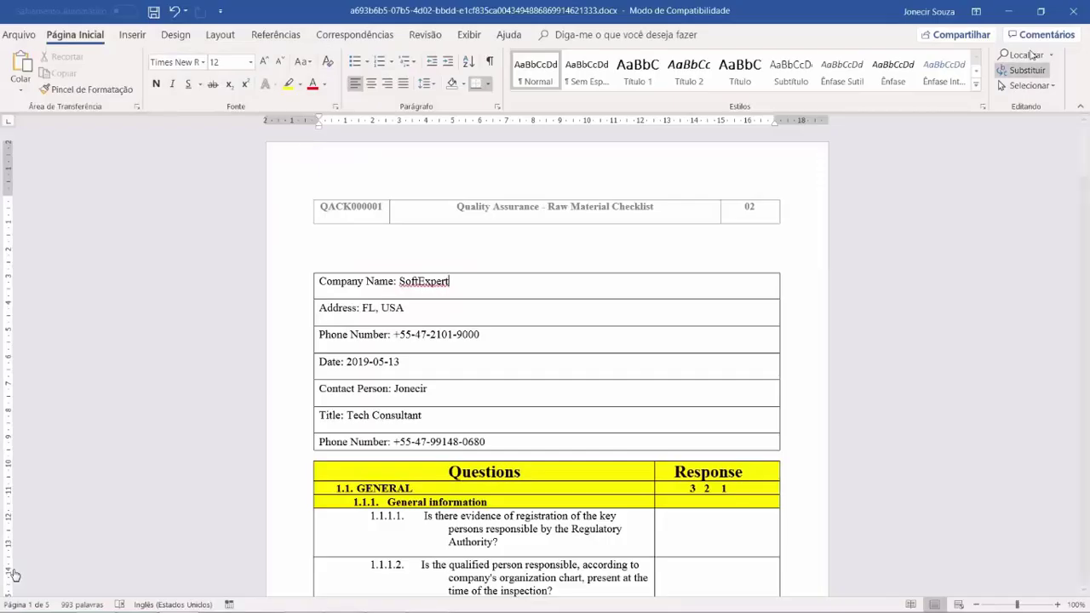
pyautogui.click(1072, 11)
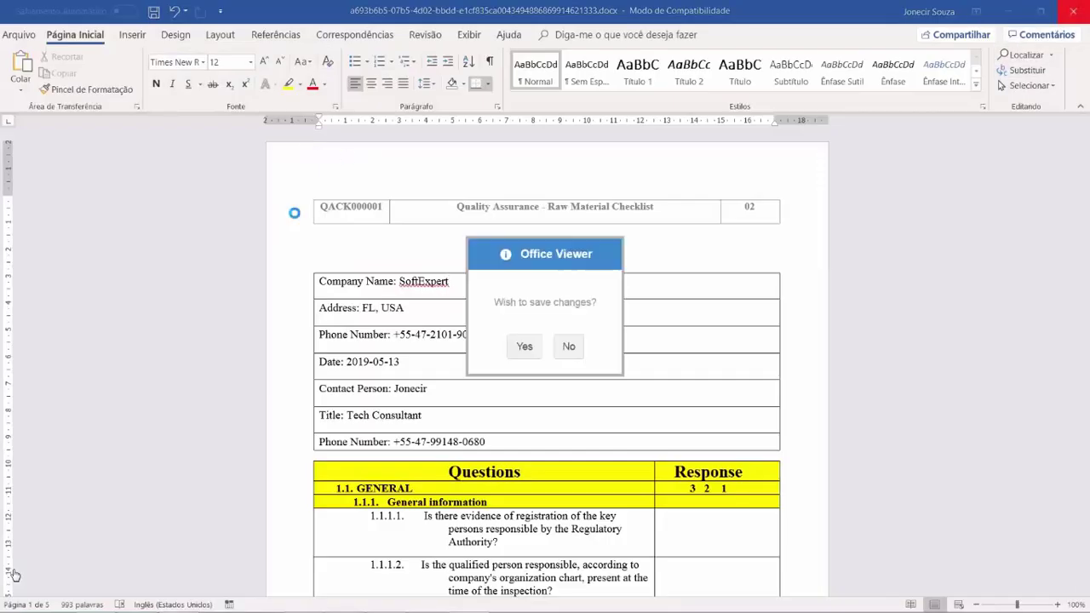
pyautogui.click(524, 346)
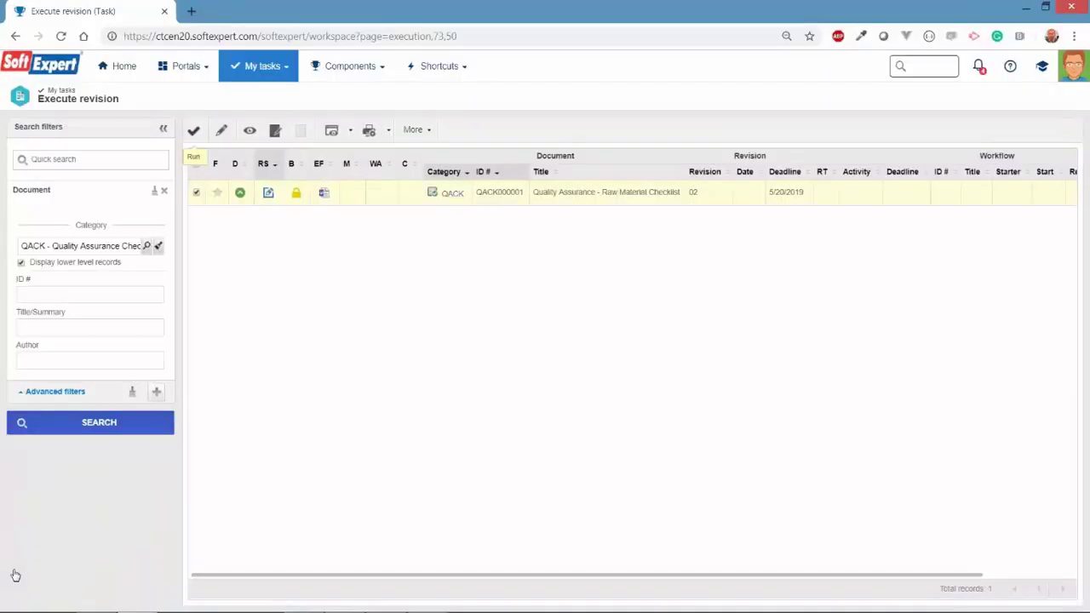
# Step: Run the QACK000001 revision task and add a change with location "First Paragraf" and description "Change company name."
pyautogui.click(193, 131)
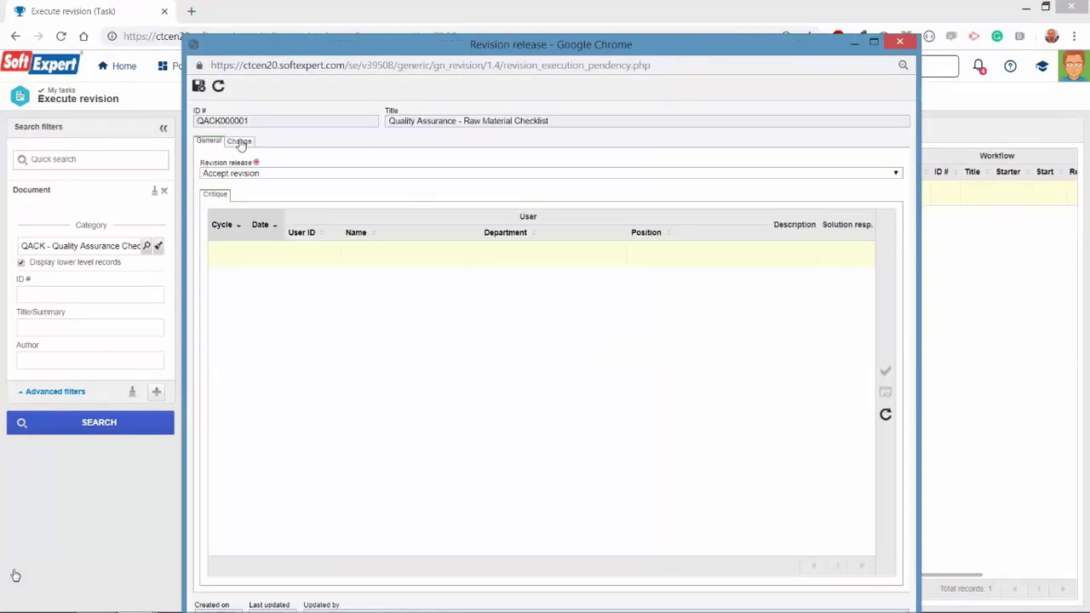
pyautogui.click(239, 140)
pyautogui.click(892, 326)
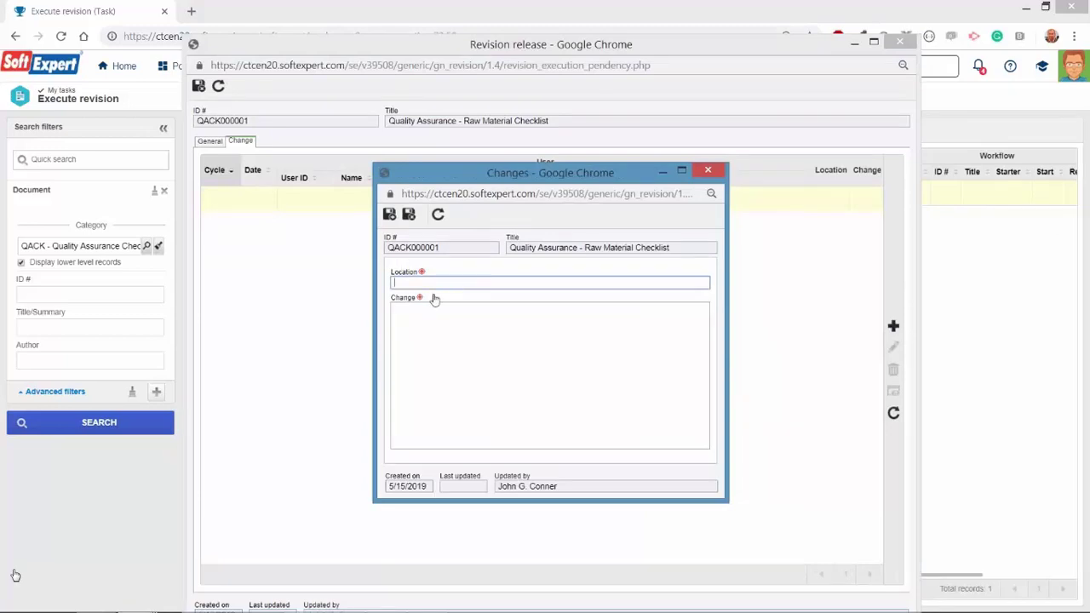
pyautogui.write('First')
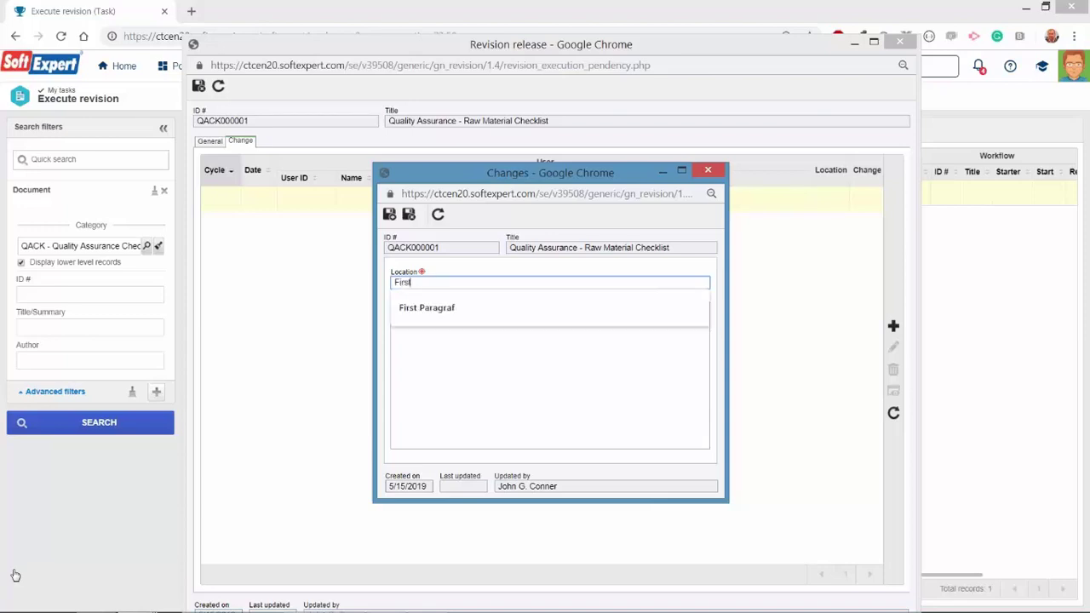
pyautogui.press('Down')
pyautogui.press('Return')
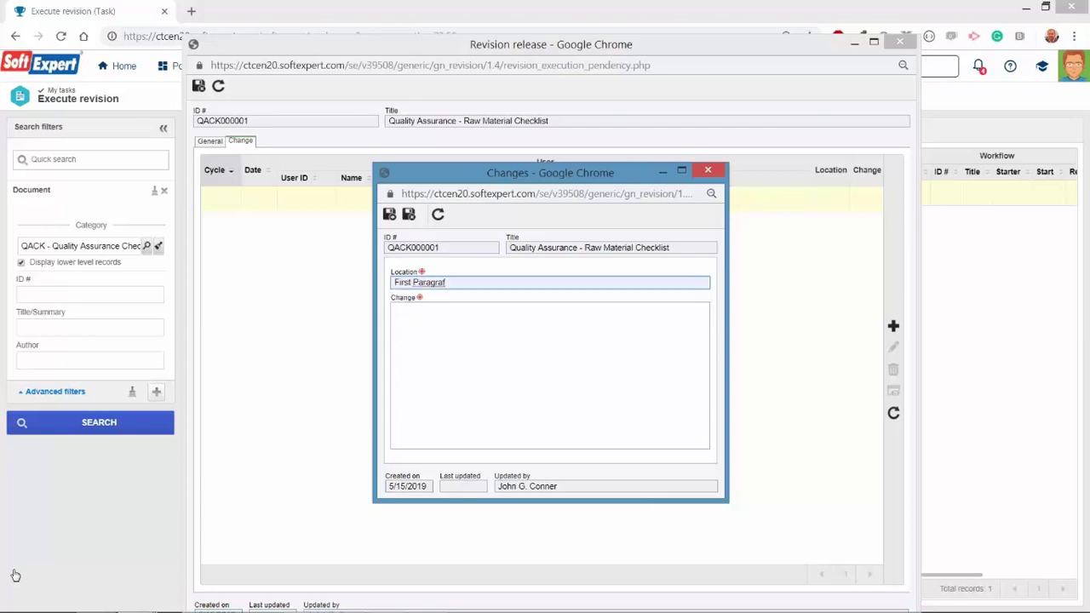
pyautogui.press('Tab')
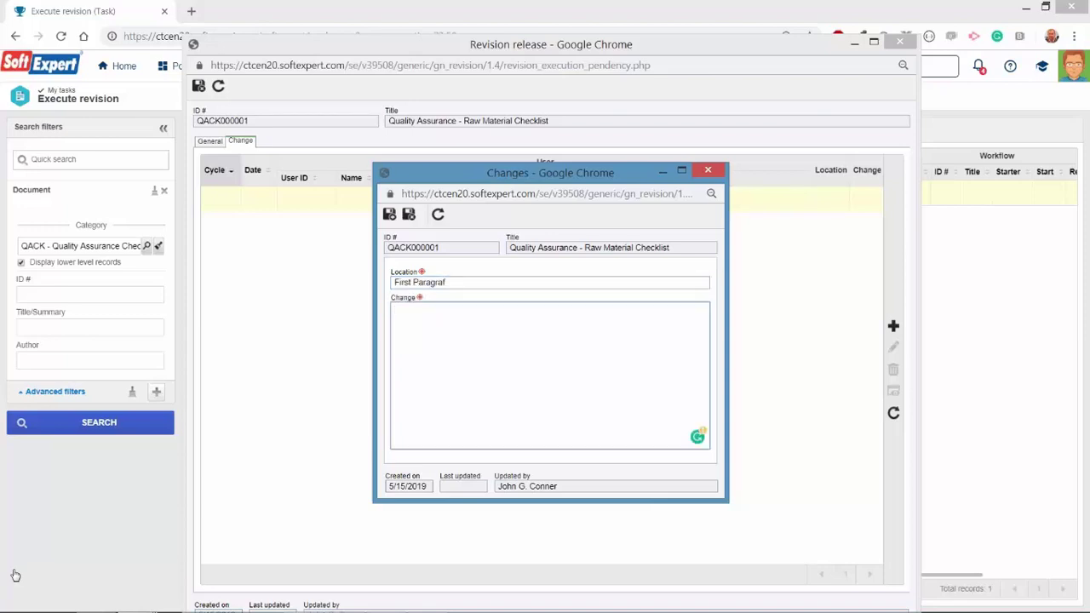
pyautogui.write('Charnge company name.')
pyautogui.click(389, 214)
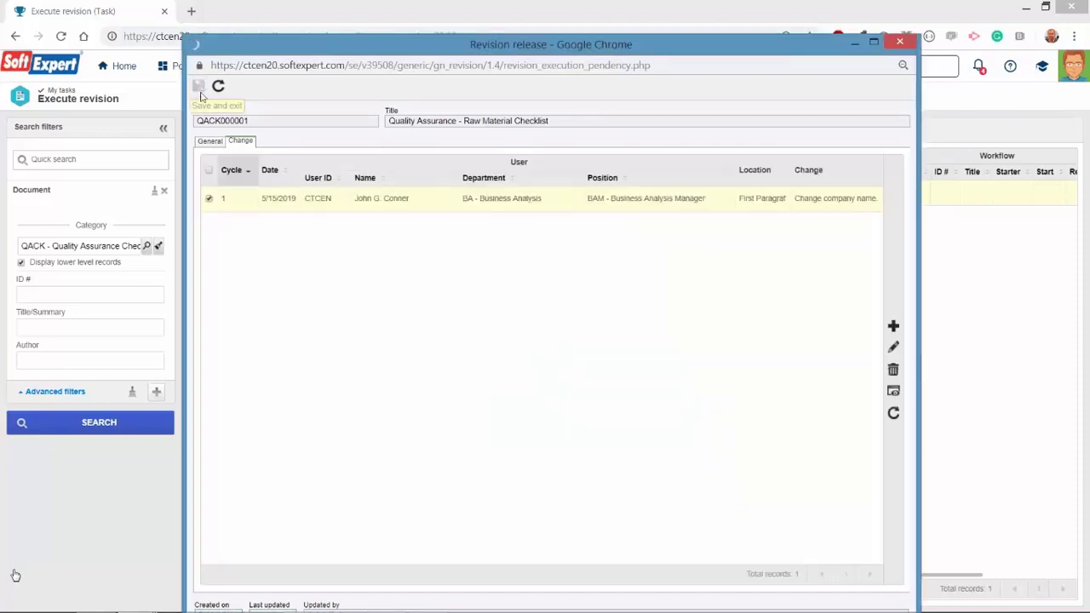
# Step: Release the draft of QACK000001 and complete its approval with Accept revision
pyautogui.click(201, 95)
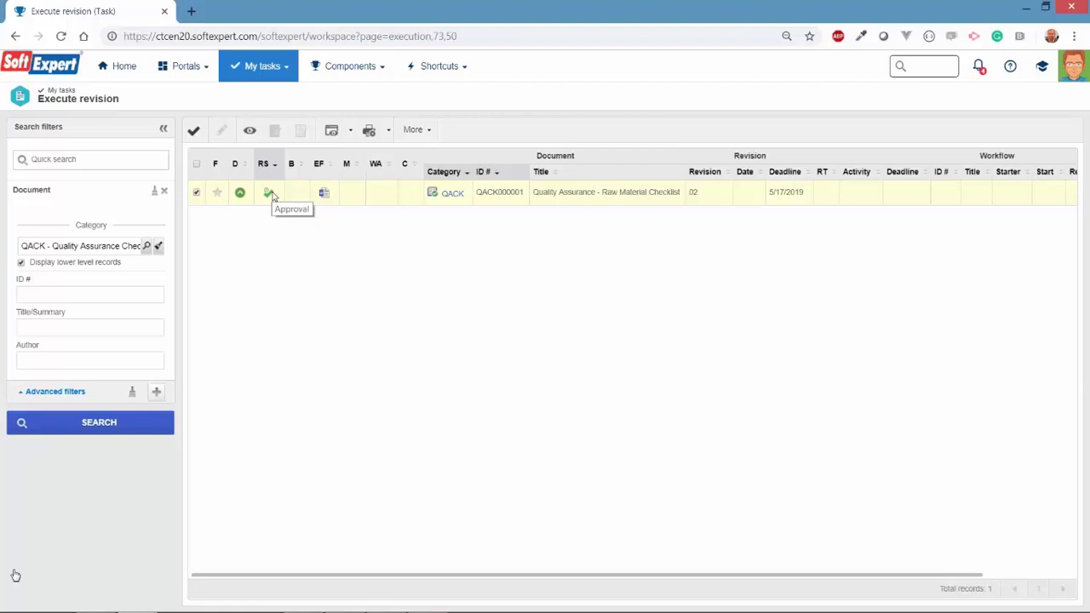
pyautogui.click(194, 129)
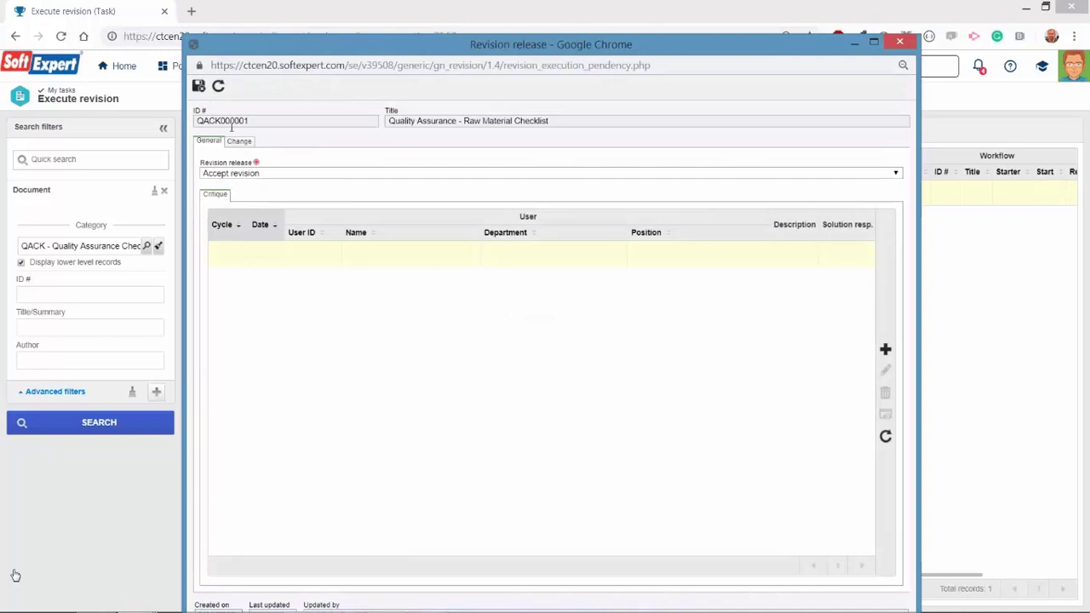
pyautogui.click(198, 86)
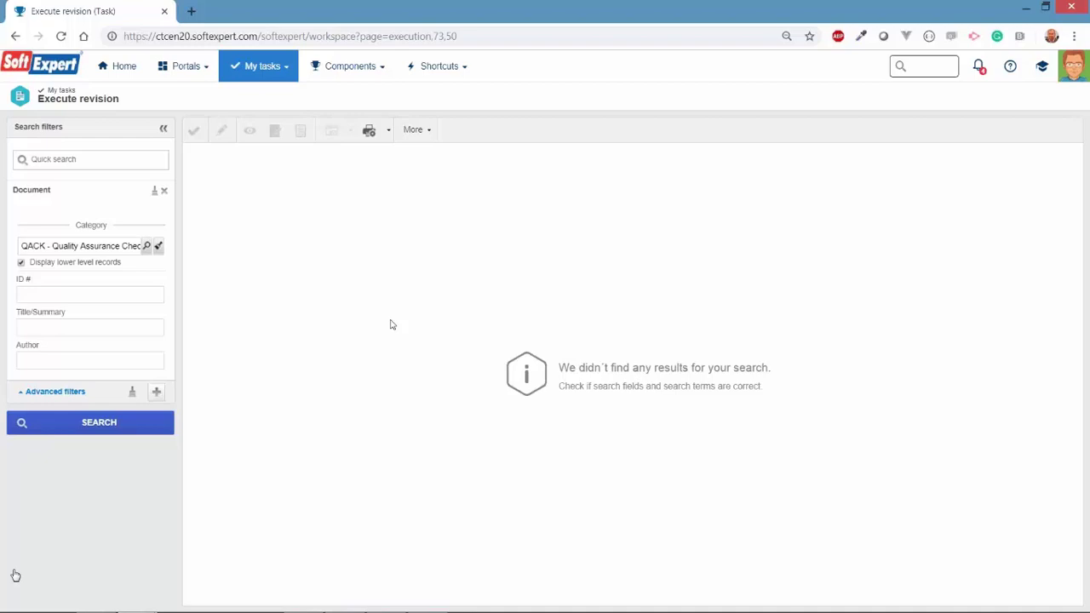
# Step: Open the Obsolete copies cancellation task and cancel the printed copy of QACK000001 revision 01
pyautogui.click(264, 68)
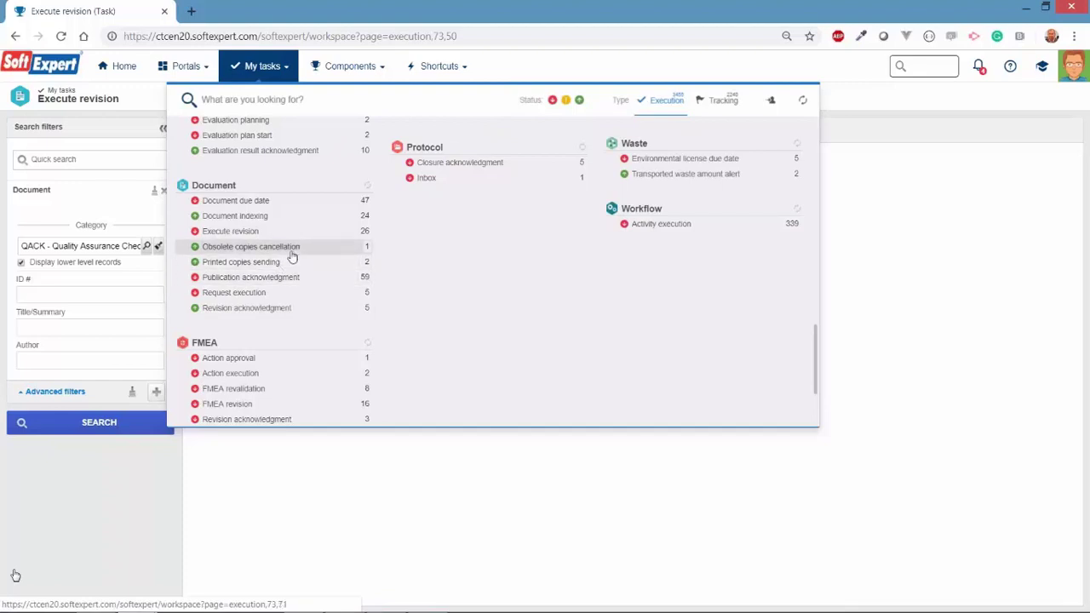
pyautogui.click(228, 249)
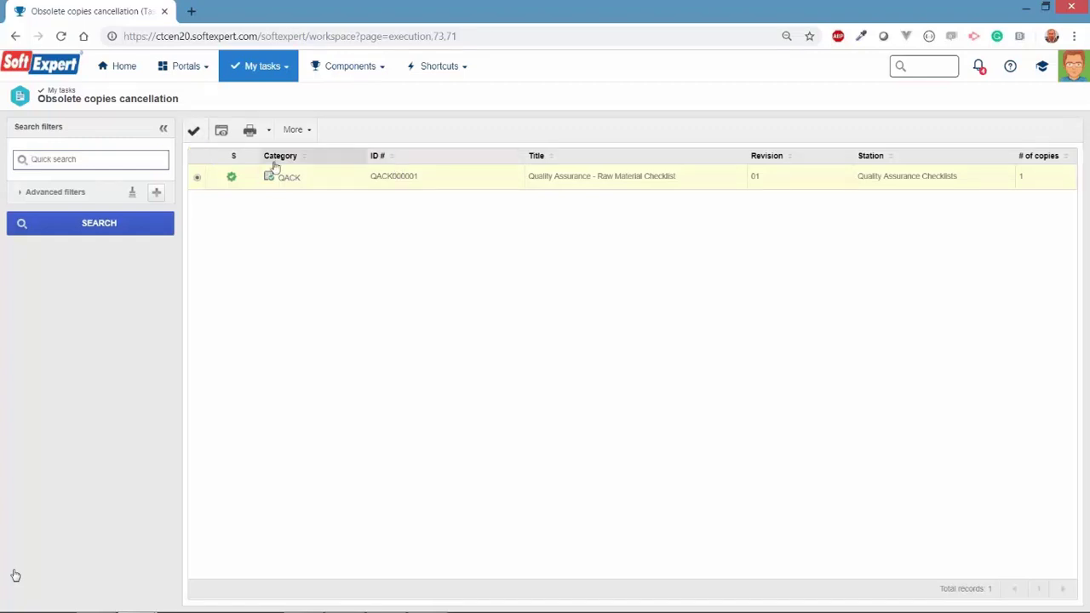
pyautogui.click(195, 133)
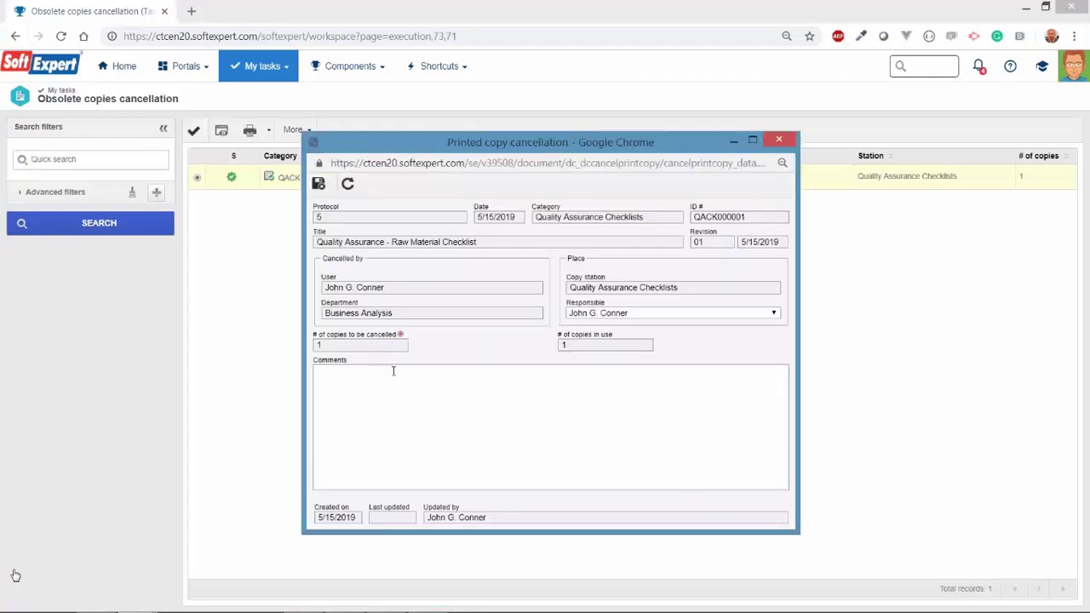
pyautogui.click(318, 183)
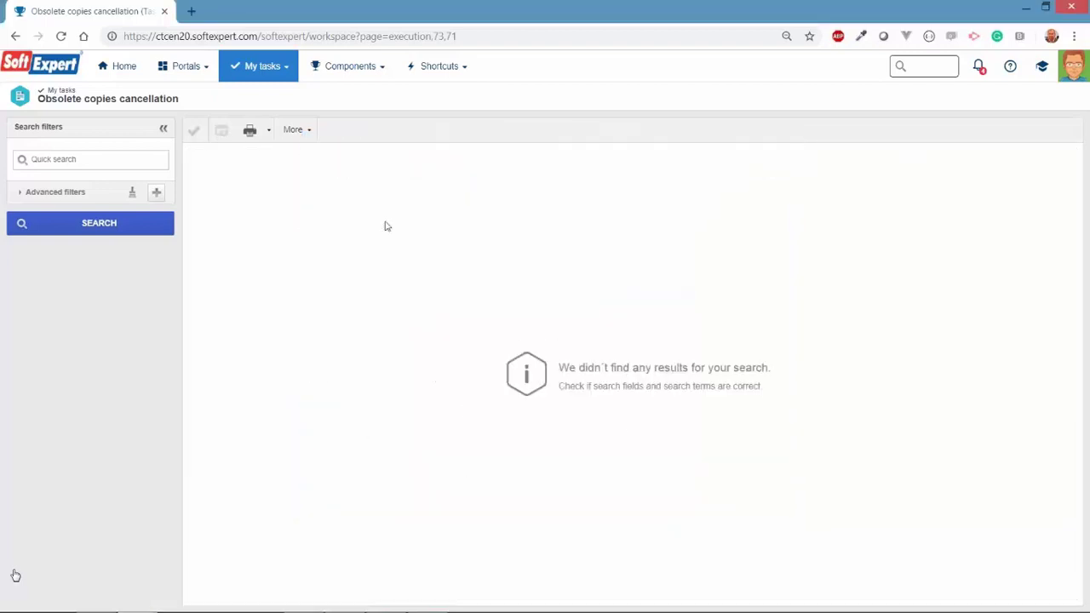
# Step: Run the Printed copies sending task for QACK000001 revision 02, set the copy ID to 70, and save and confirm the sending
pyautogui.click(253, 72)
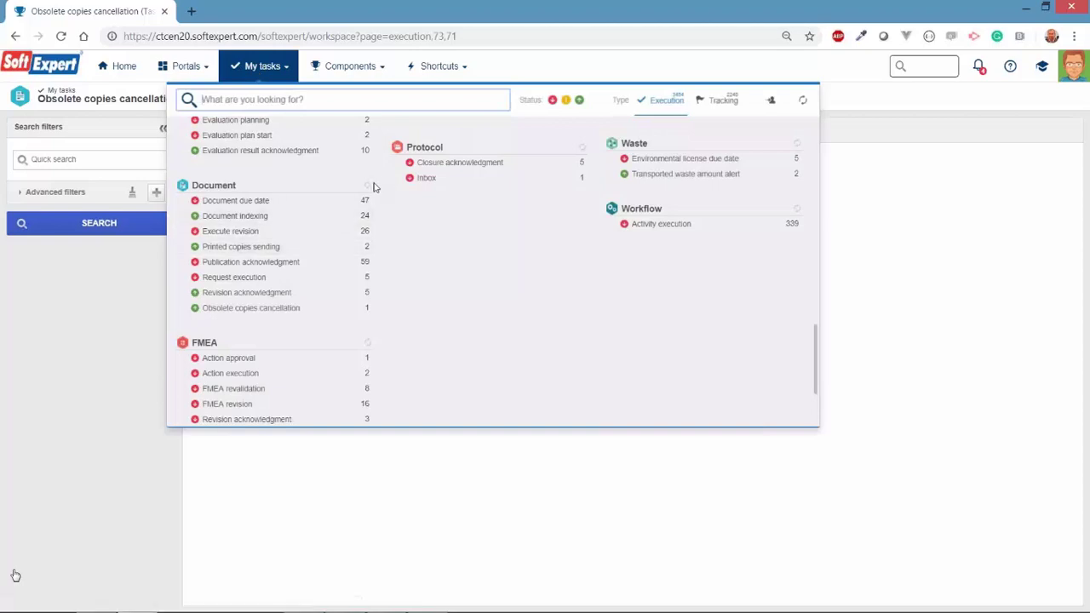
pyautogui.click(257, 247)
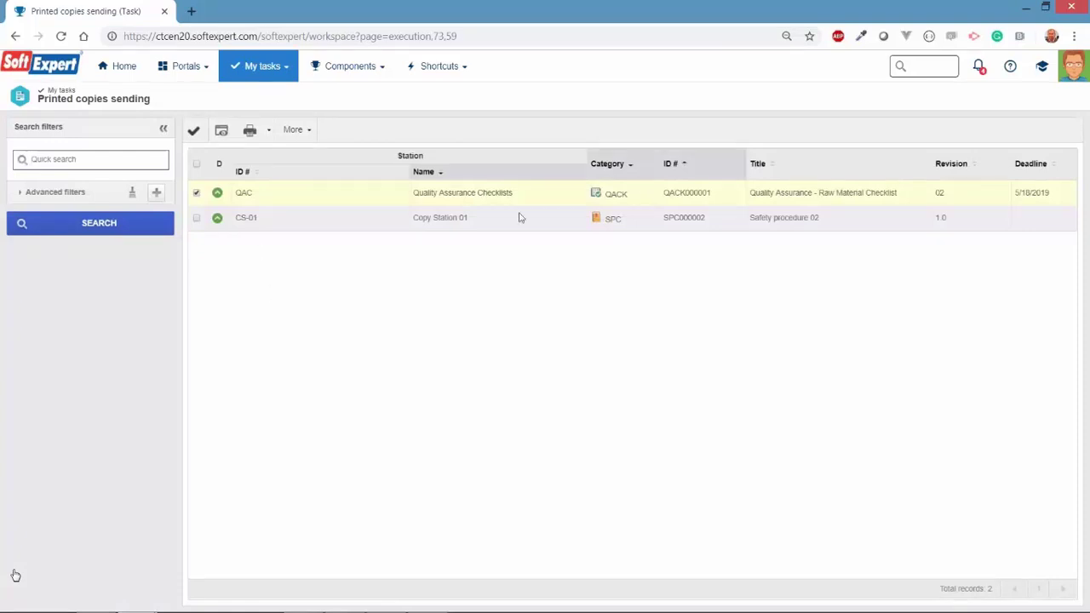
pyautogui.click(194, 132)
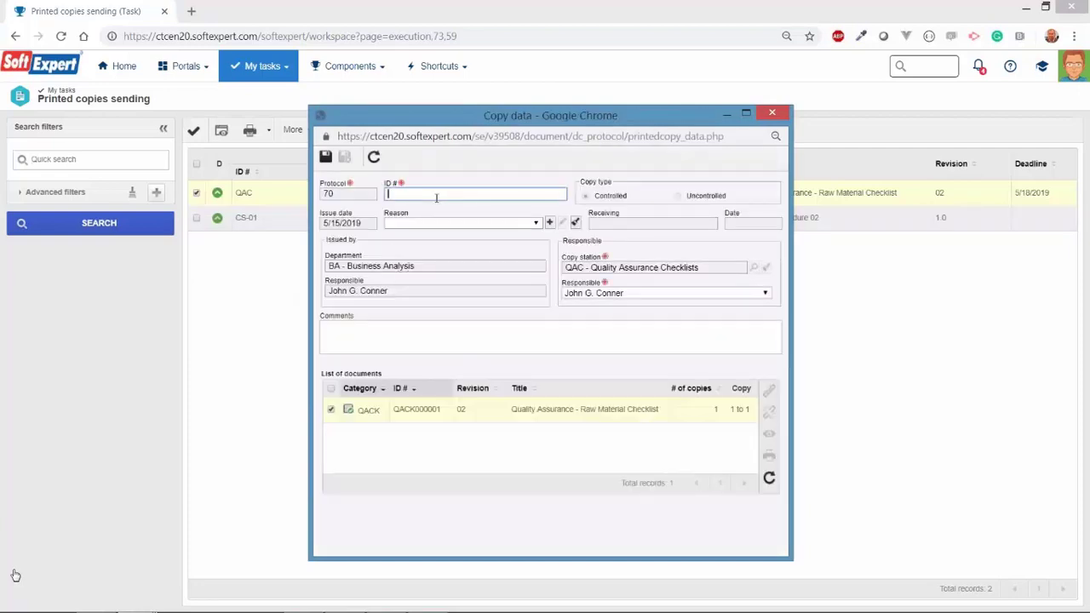
pyautogui.write('70')
pyautogui.click(603, 415)
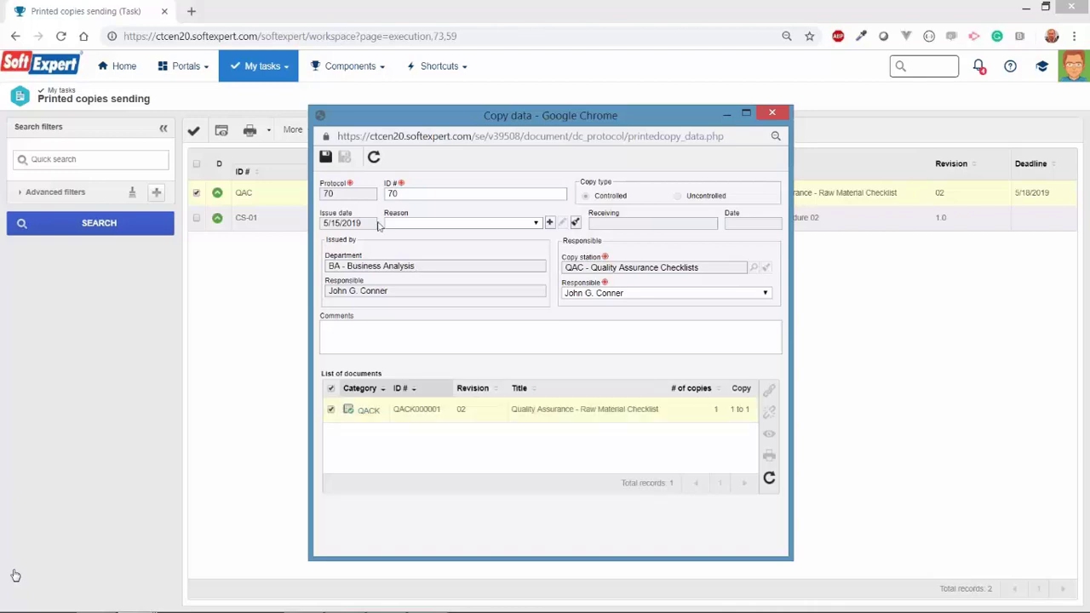
pyautogui.click(326, 159)
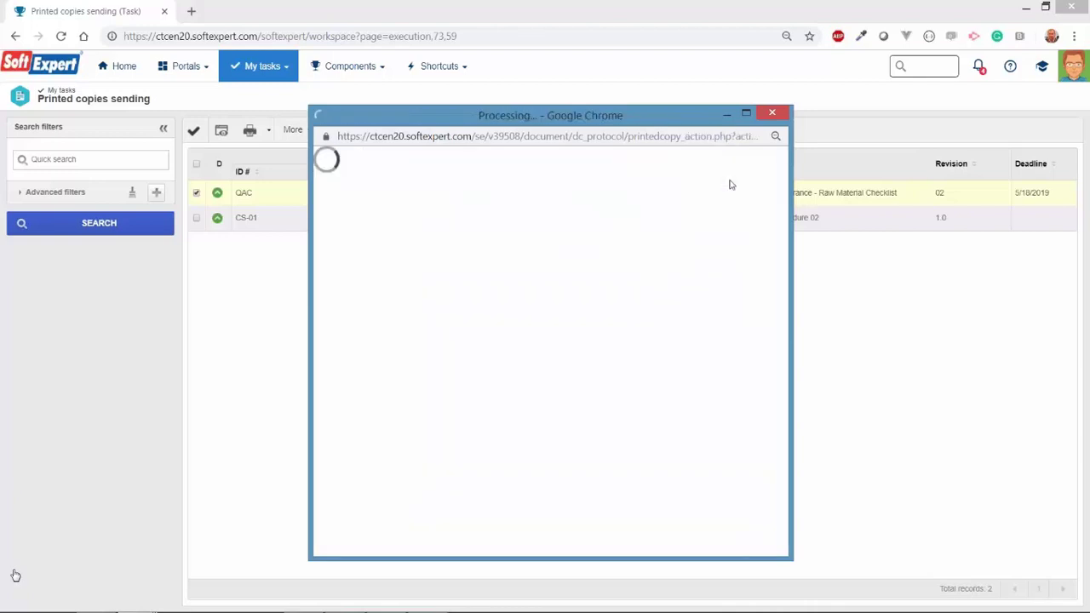
pyautogui.click(677, 212)
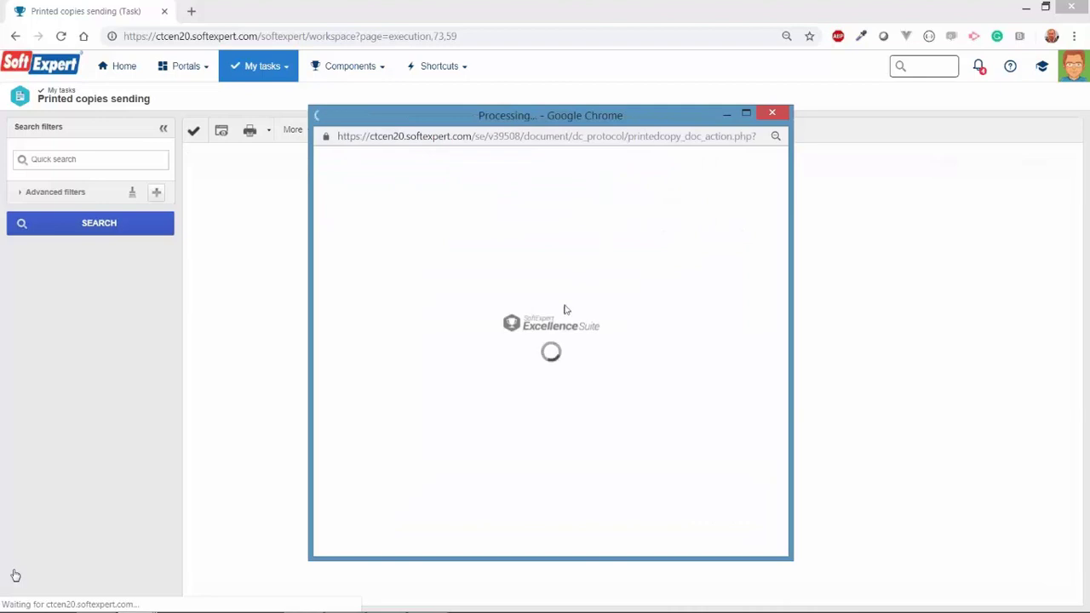
pyautogui.click(785, 117)
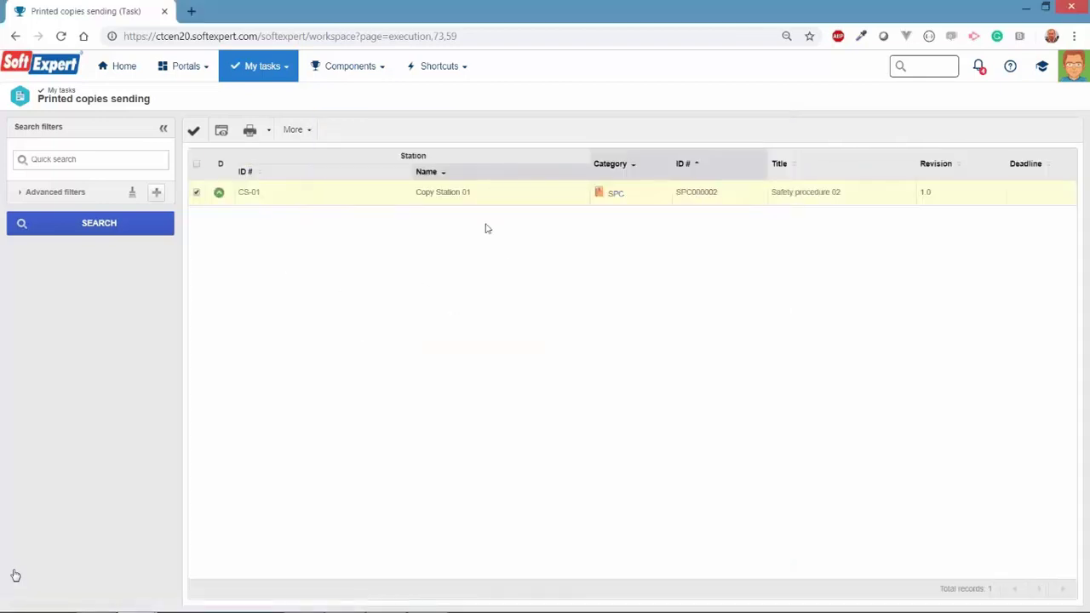
# Step: Refresh the pending Document tasks and open the Received copies confirmation record for the Quality Assurance Checklists station
pyautogui.click(260, 74)
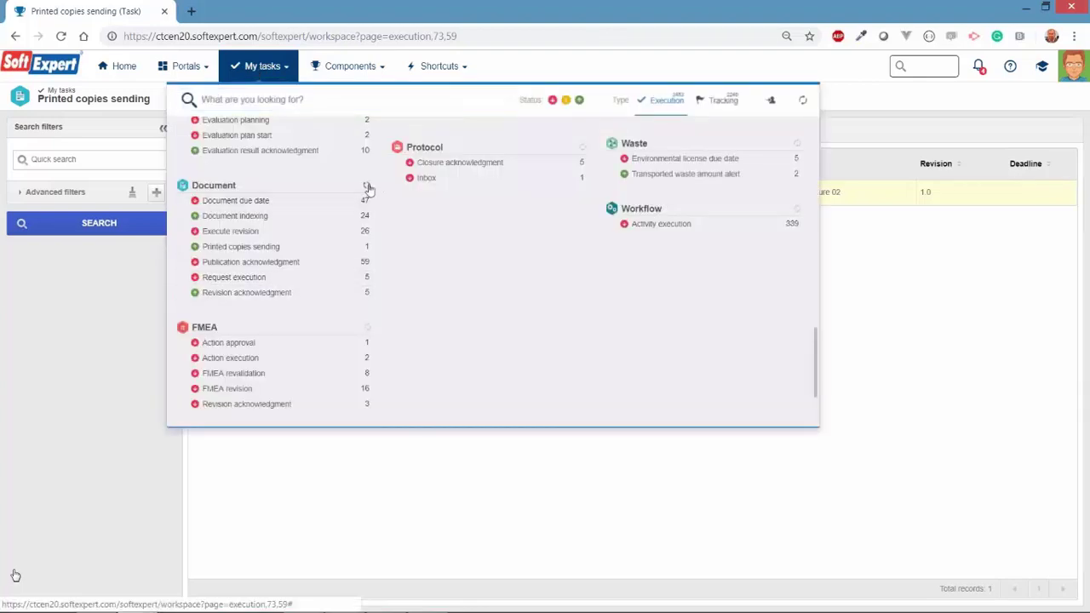
pyautogui.click(368, 187)
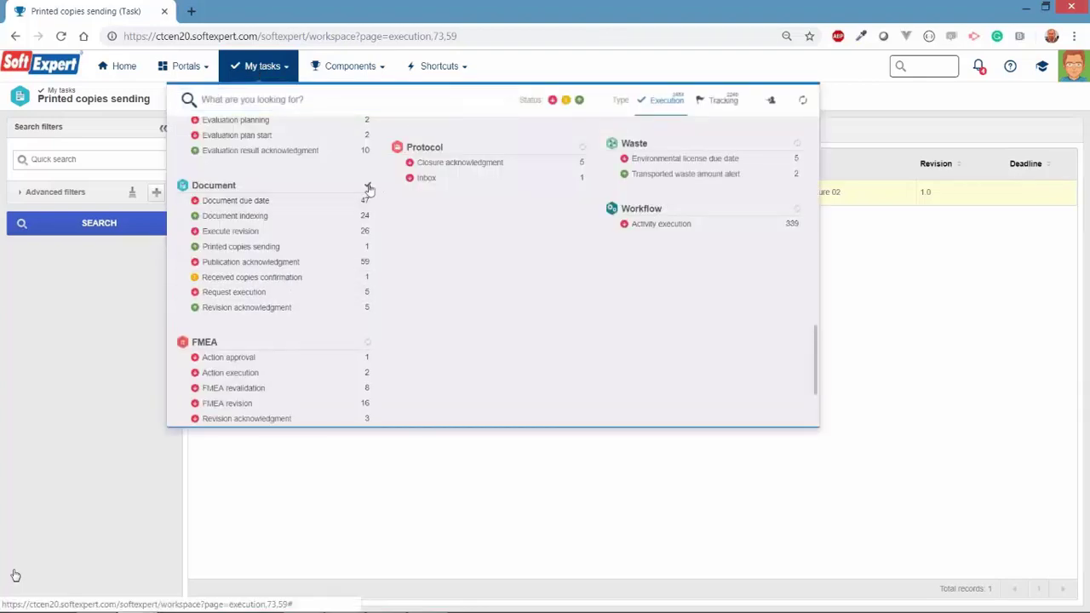
pyautogui.click(273, 280)
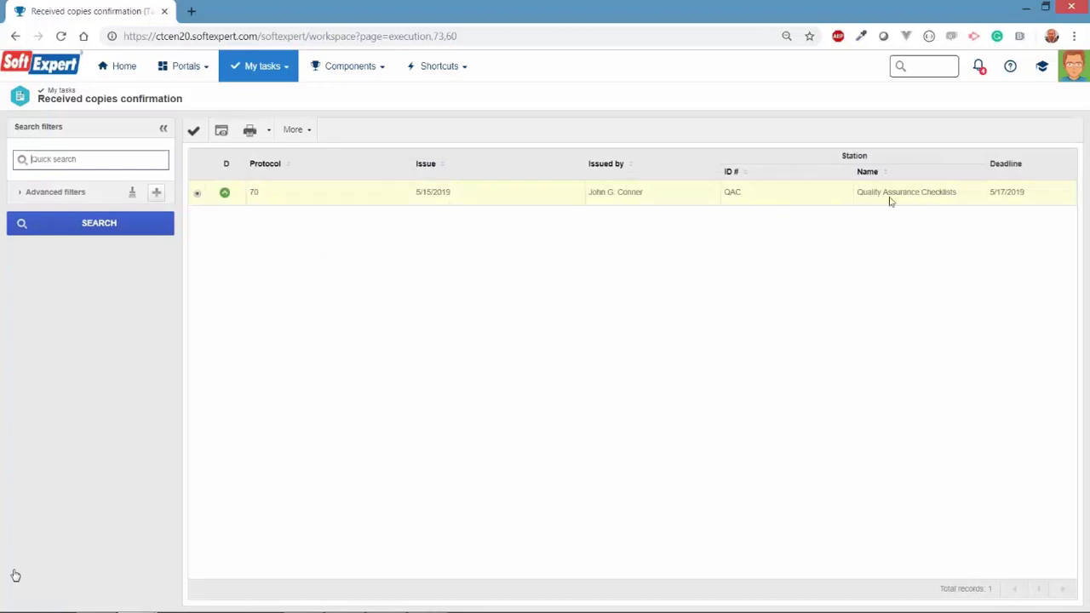
pyautogui.click(196, 134)
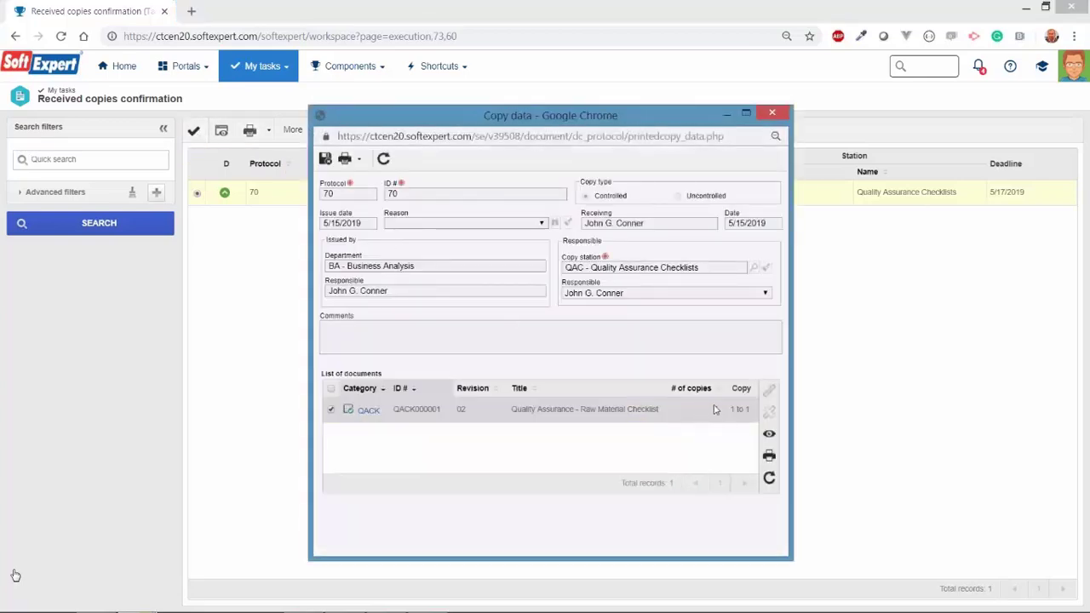
# Step: Print QACK000001 revision 02 with CutePDF Writer, save it as GdPicture Print Process.pdf, and confirm receiving the copy
pyautogui.click(715, 409)
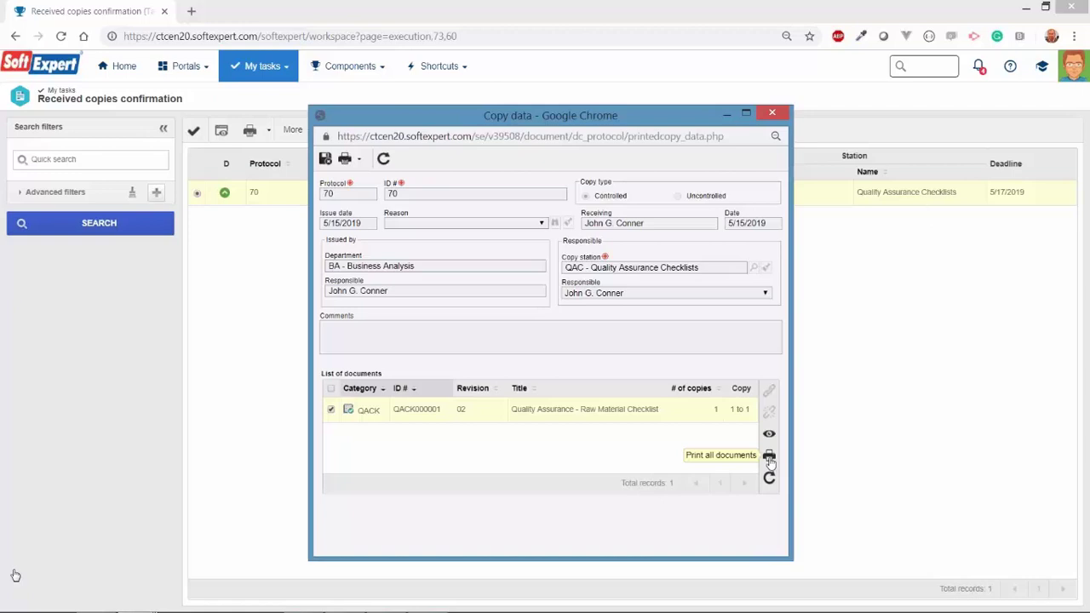
pyautogui.click(769, 457)
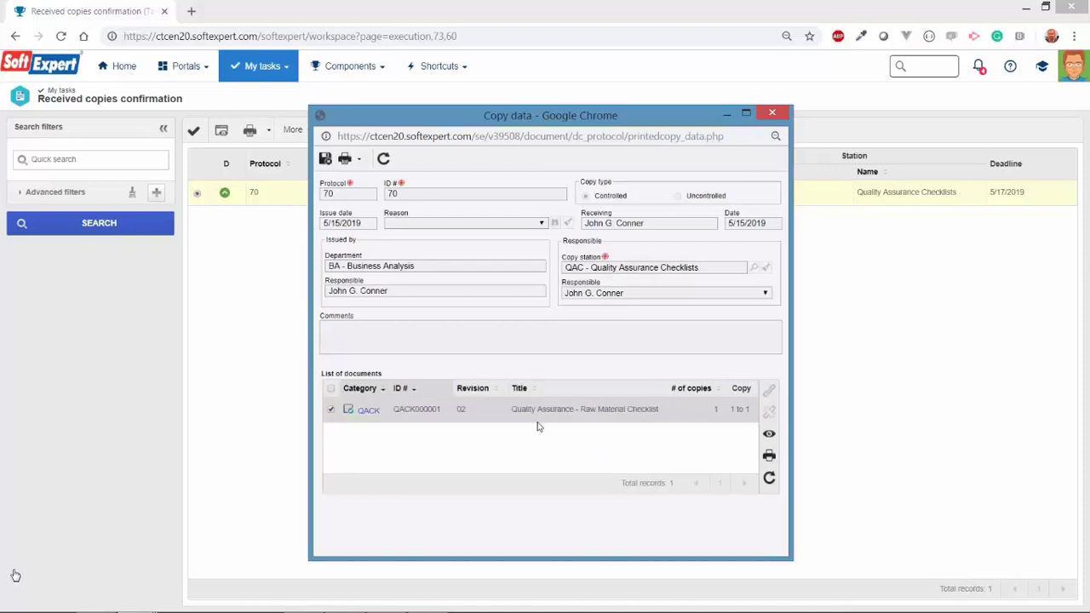
pyautogui.doubleClick(577, 407)
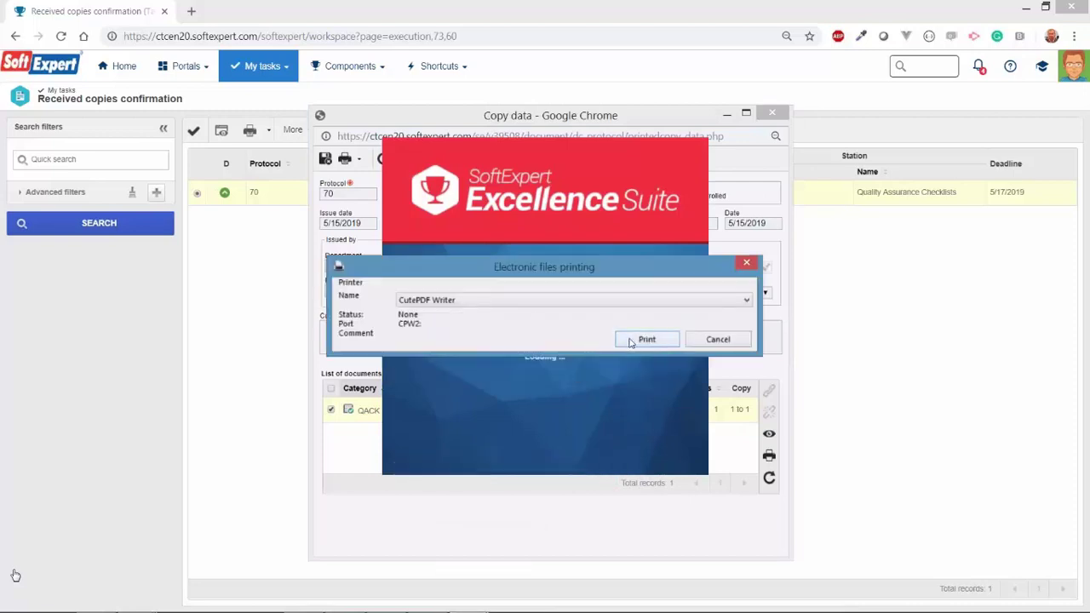
pyautogui.click(631, 340)
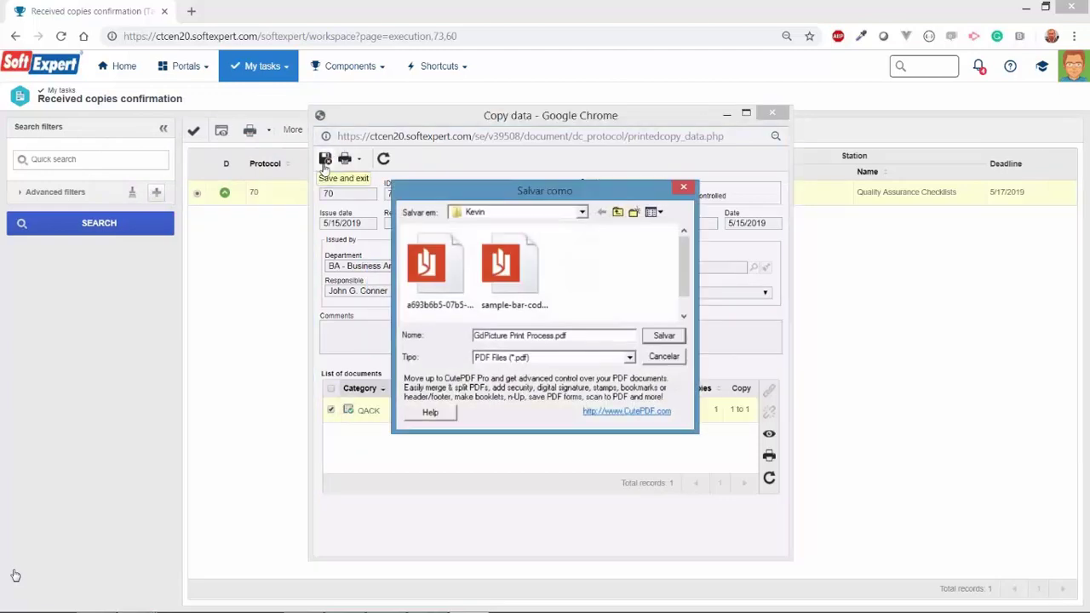
pyautogui.click(675, 338)
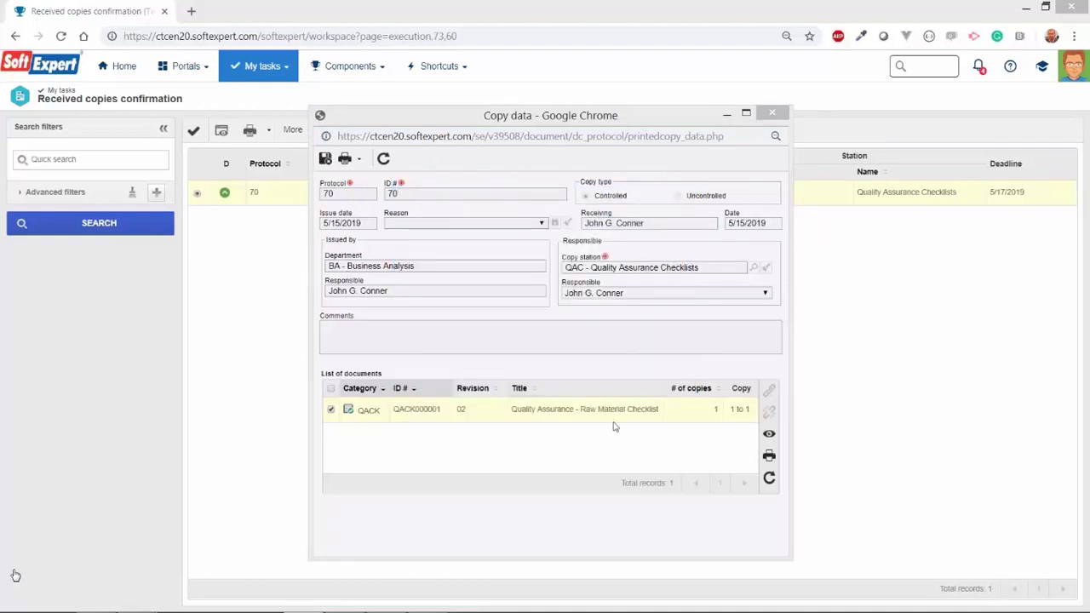
pyautogui.click(325, 159)
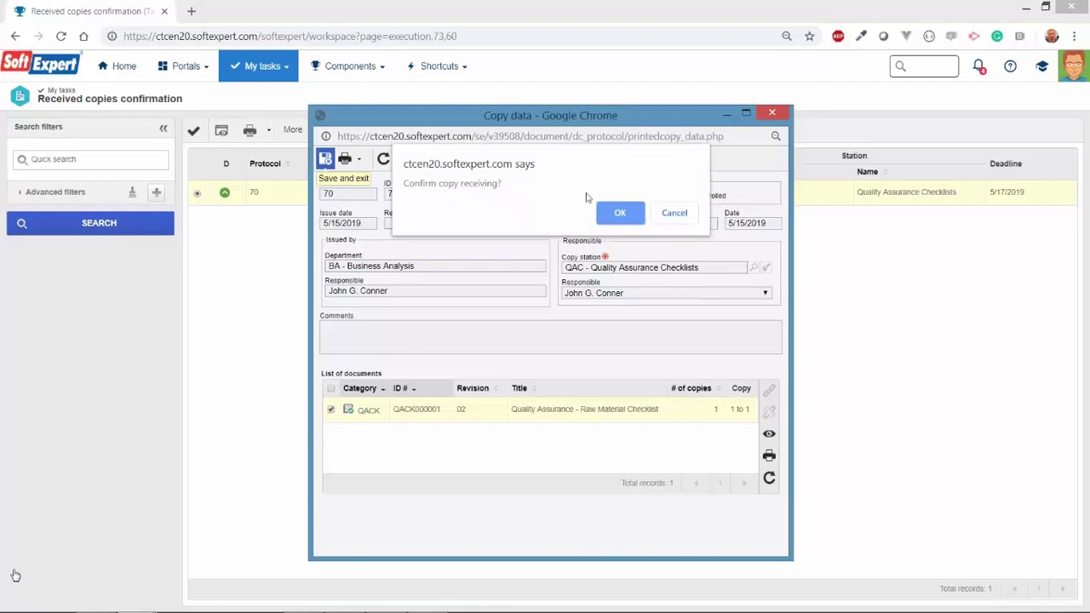
pyautogui.click(621, 213)
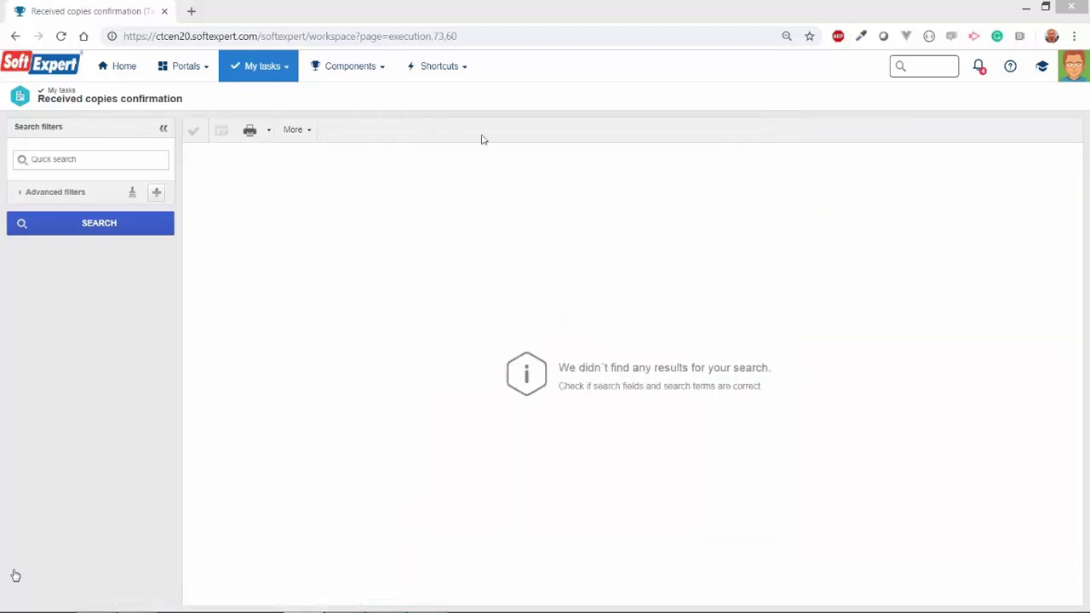
# Step: Switch to File Explorer, inspect the controlled copy in GdPicture Print Process.pdf, and return to SoftExpert in Chrome
pyautogui.hotkey('alt', 'Tab')
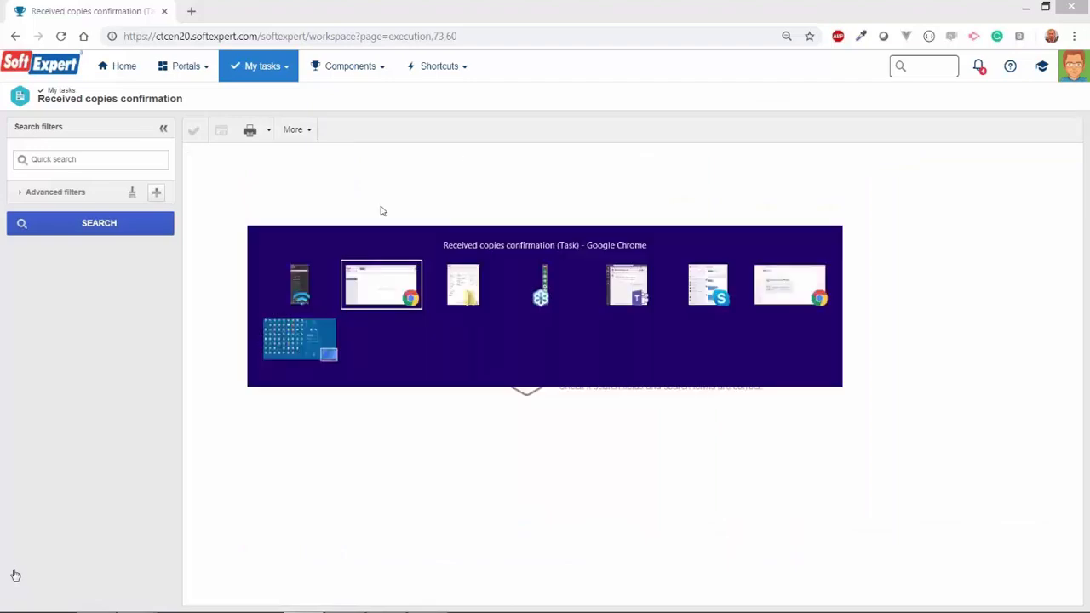
pyautogui.hotkey('alt', 'Tab')
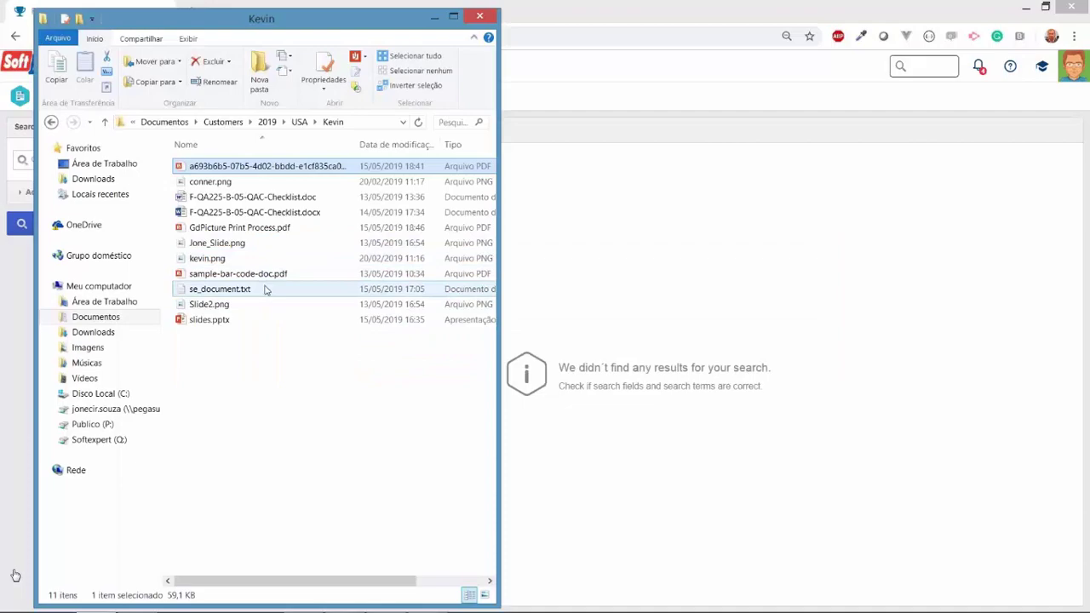
pyautogui.doubleClick(248, 229)
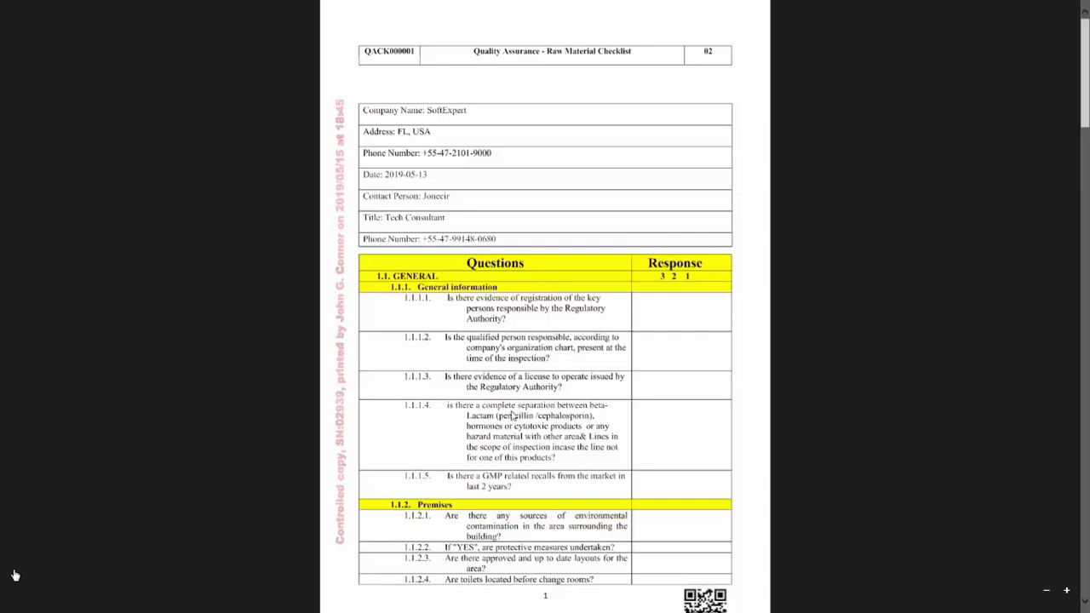
pyautogui.press('Escape')
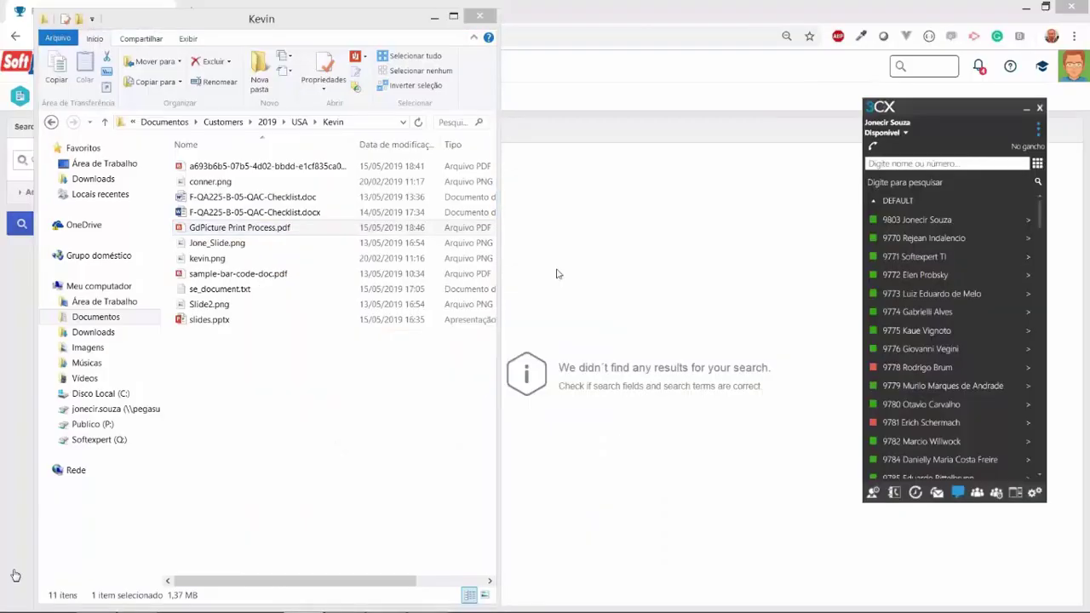
pyautogui.click(677, 352)
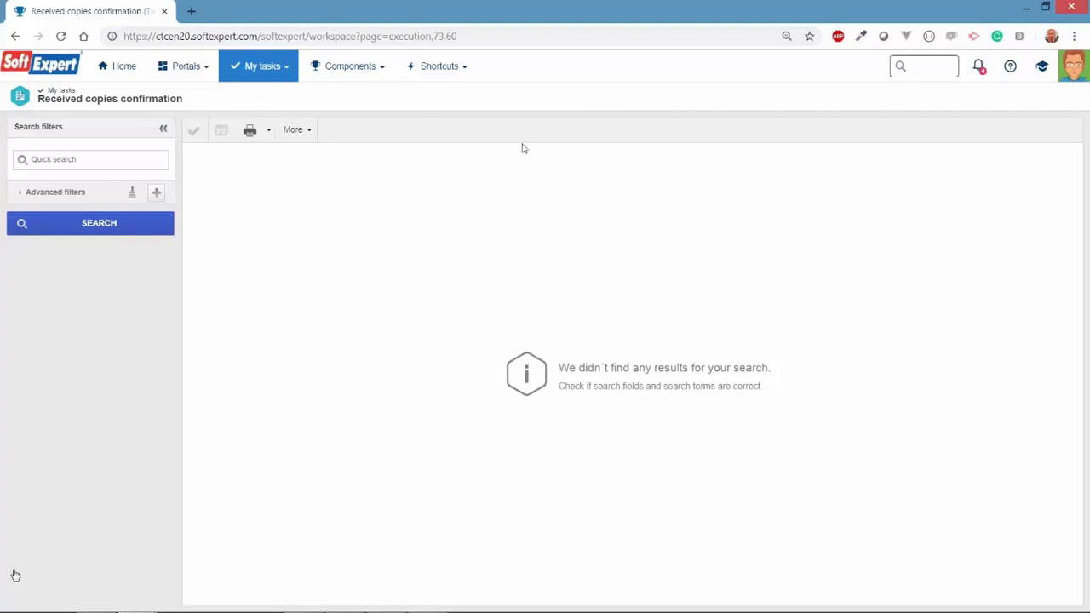
# Step: Open the Document component's Copy view (DC025), search for controlled copies, and review the distributed documents
pyautogui.click(337, 72)
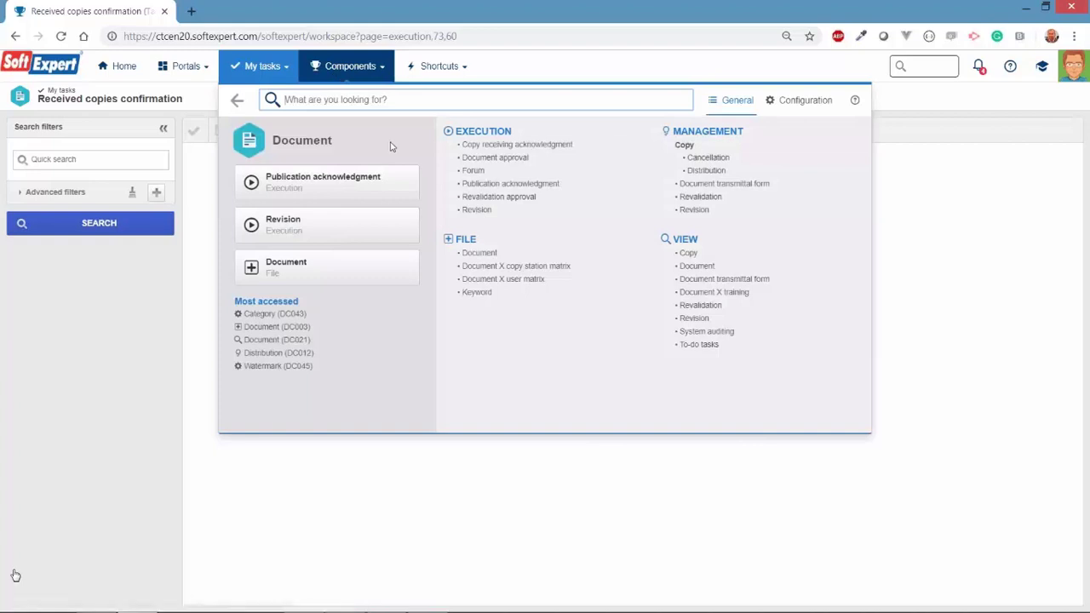
pyautogui.click(687, 253)
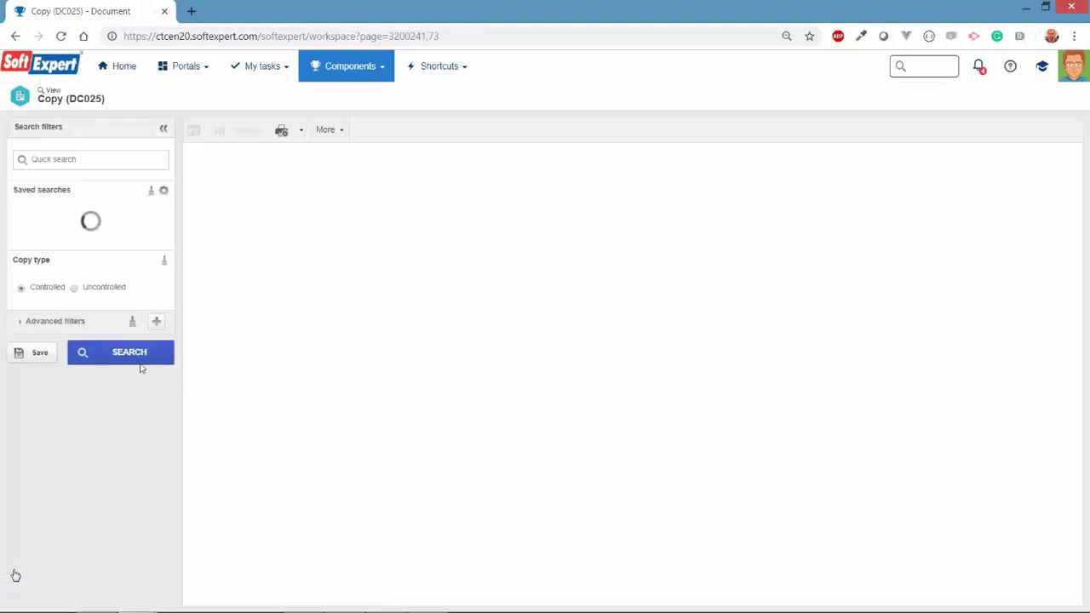
pyautogui.click(139, 358)
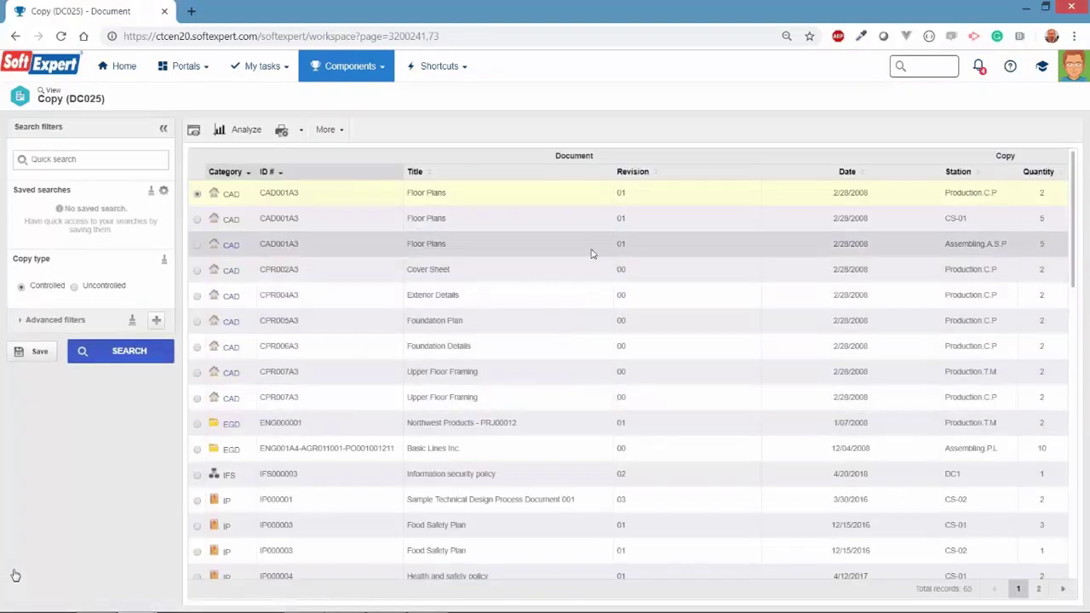
pyautogui.scroll(-5, 619, 242)
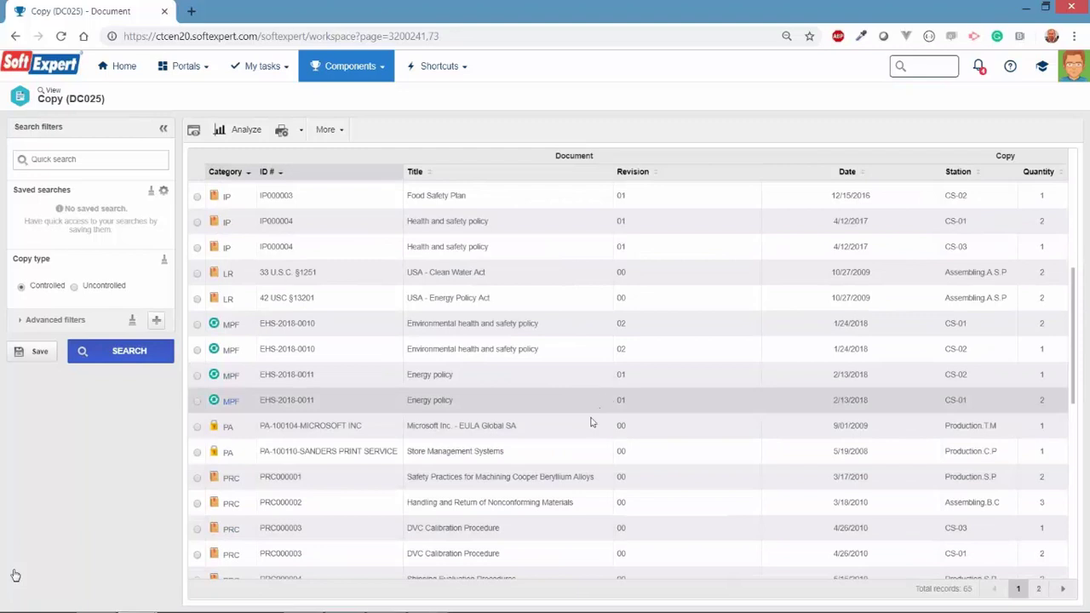
pyautogui.scroll(-2, 562, 443)
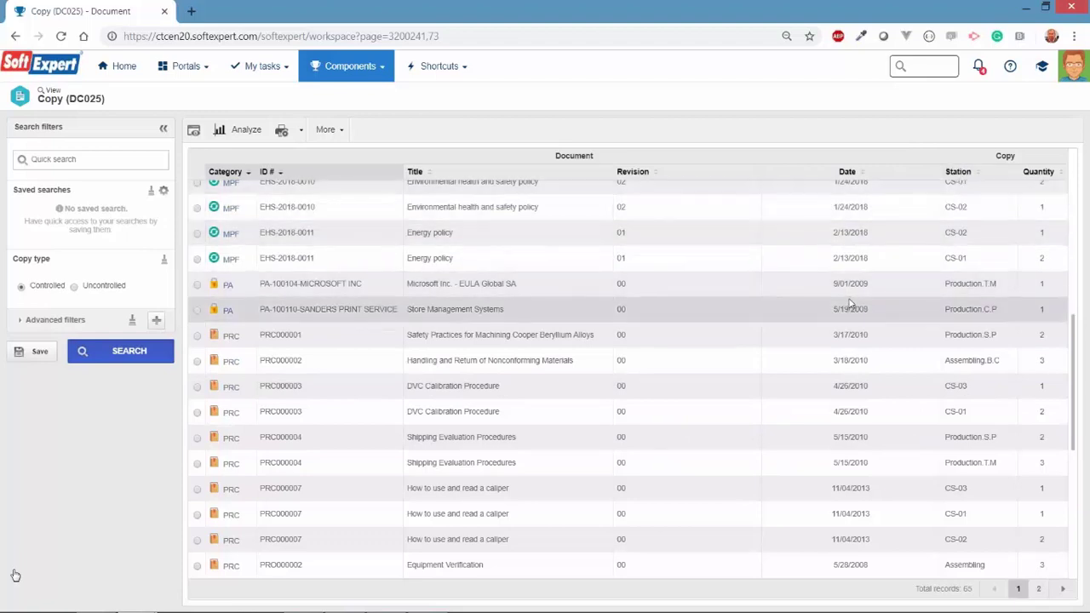
pyautogui.scroll(2, 849, 304)
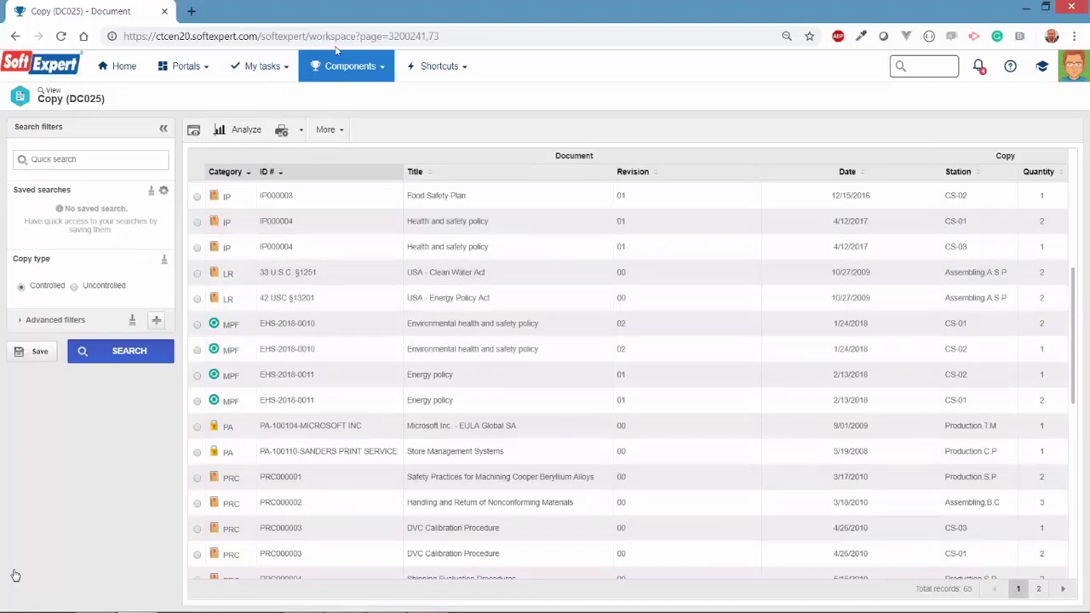
# Step: Open the System auditing view (DC027), search all records, and review the history of QACK000001
pyautogui.click(351, 67)
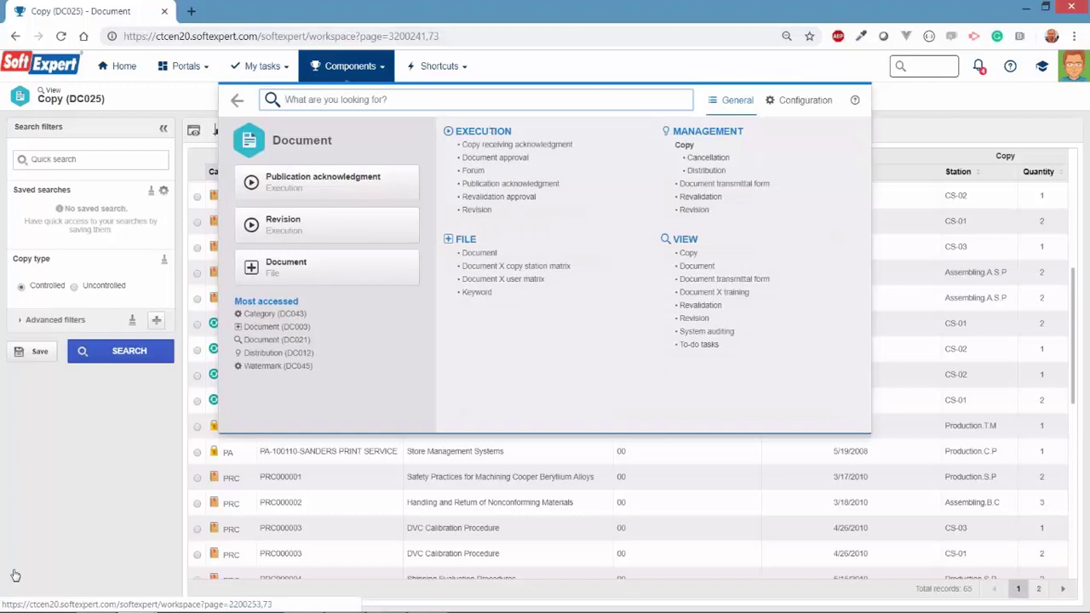
pyautogui.click(706, 332)
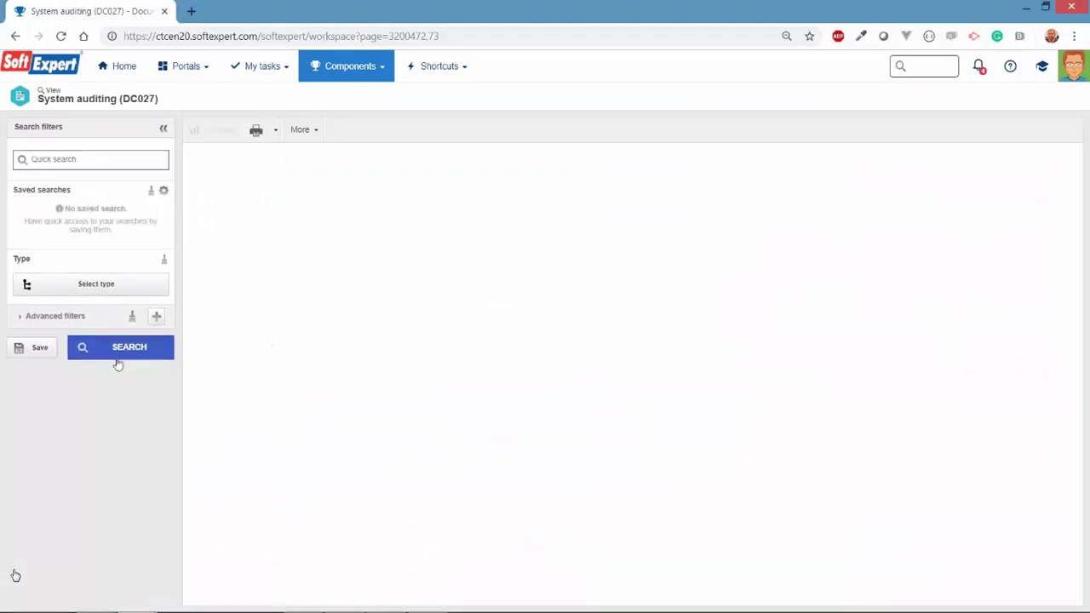
pyautogui.click(126, 347)
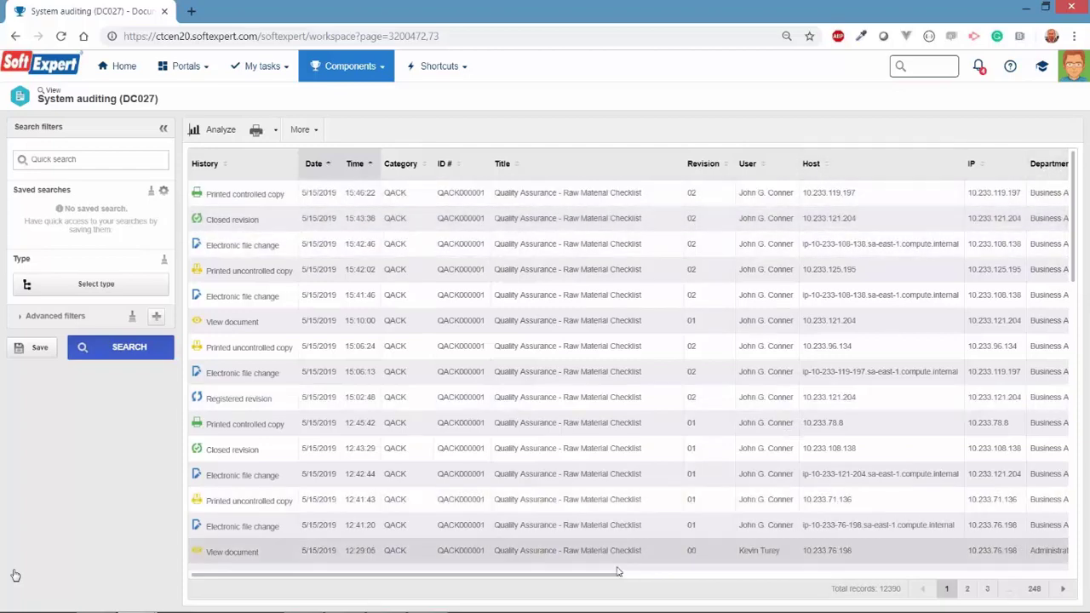
pyautogui.moveTo(620, 575); pyautogui.dragTo(450, 584)
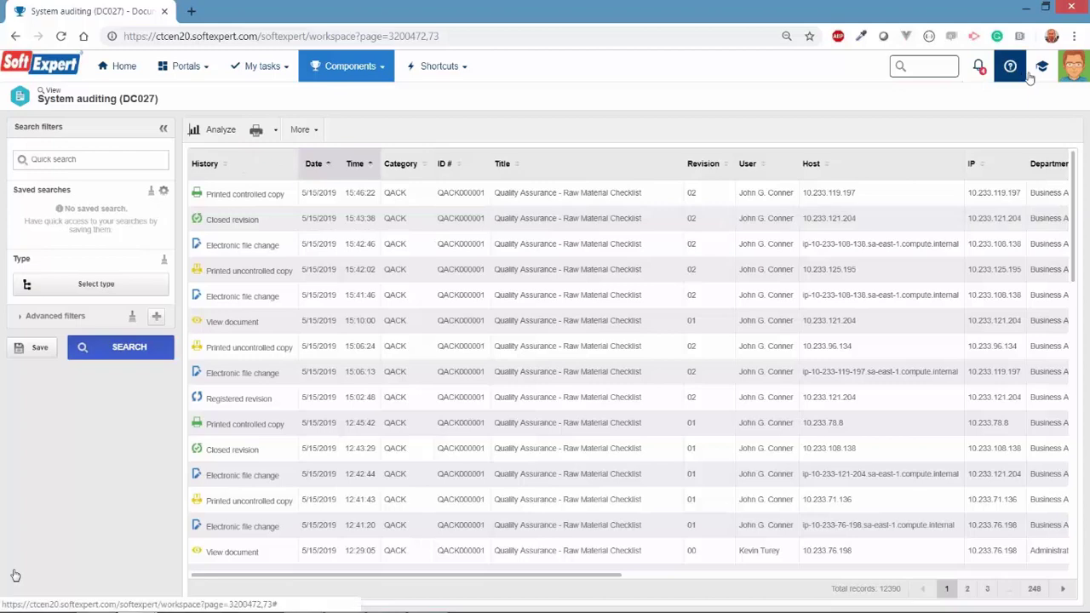
# Step: Log out of the current SoftExpert user account
pyautogui.click(1073, 65)
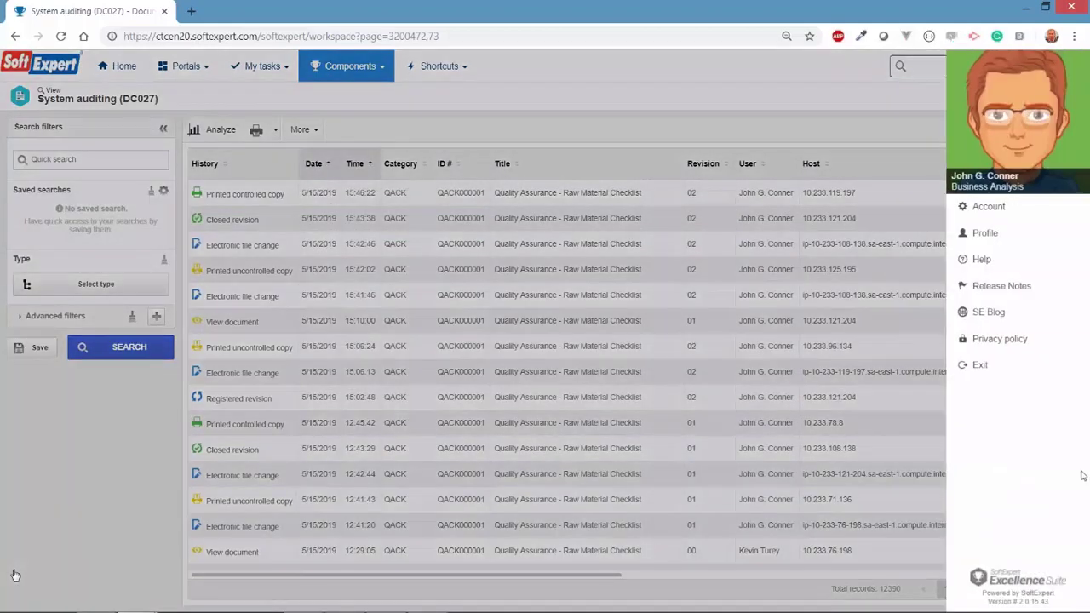
pyautogui.click(977, 366)
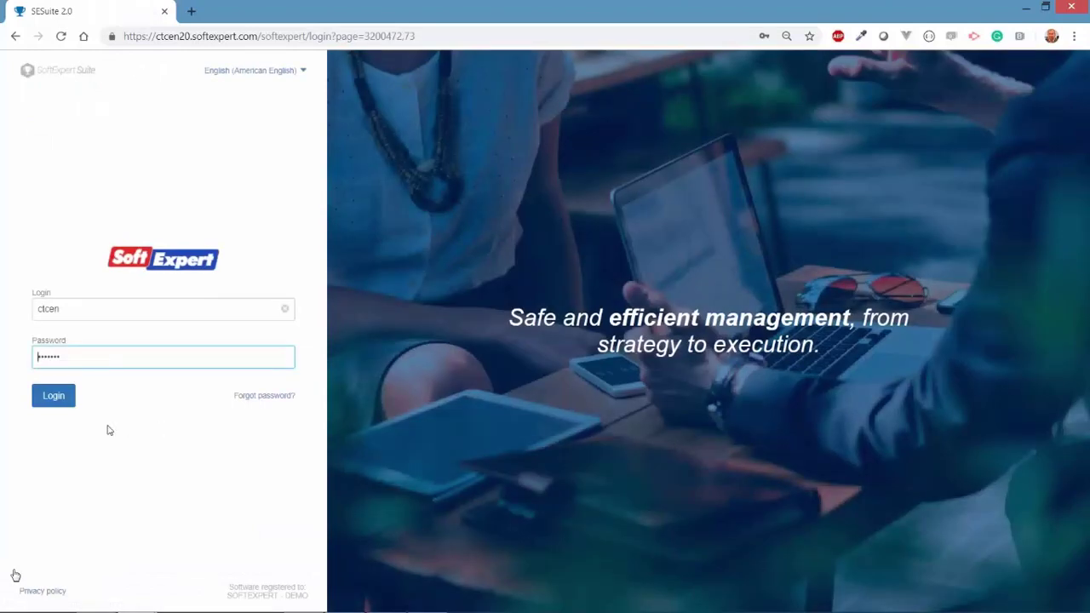
# Step: Log in to SoftExpert as the administrative user with that account's saved login name and password
pyautogui.hotkey('shift', 'Tab')
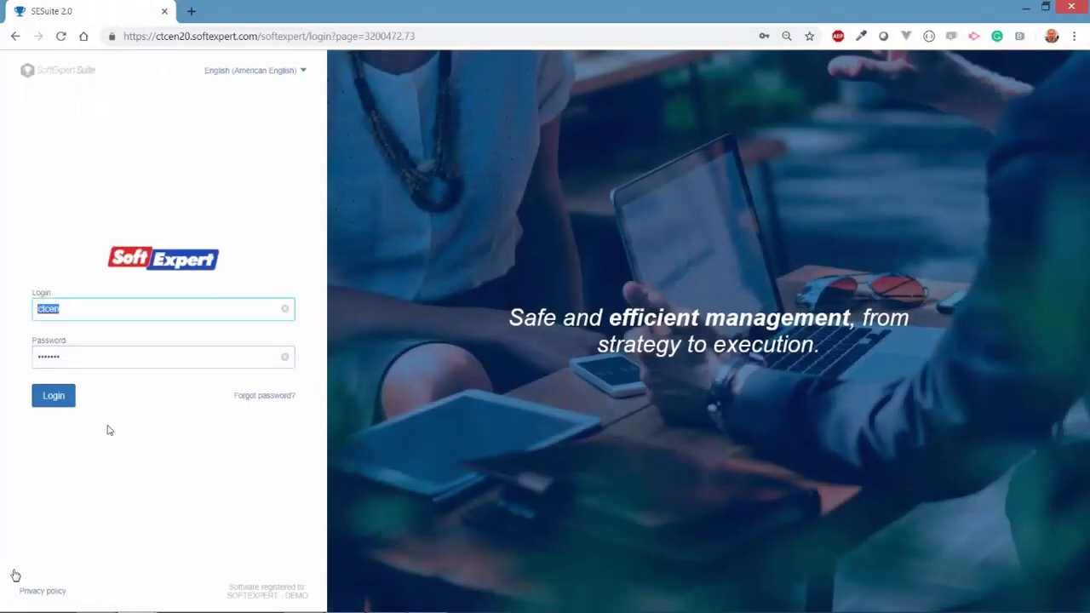
pyautogui.write('k')
pyautogui.press('BackSpace')
pyautogui.write('ke')
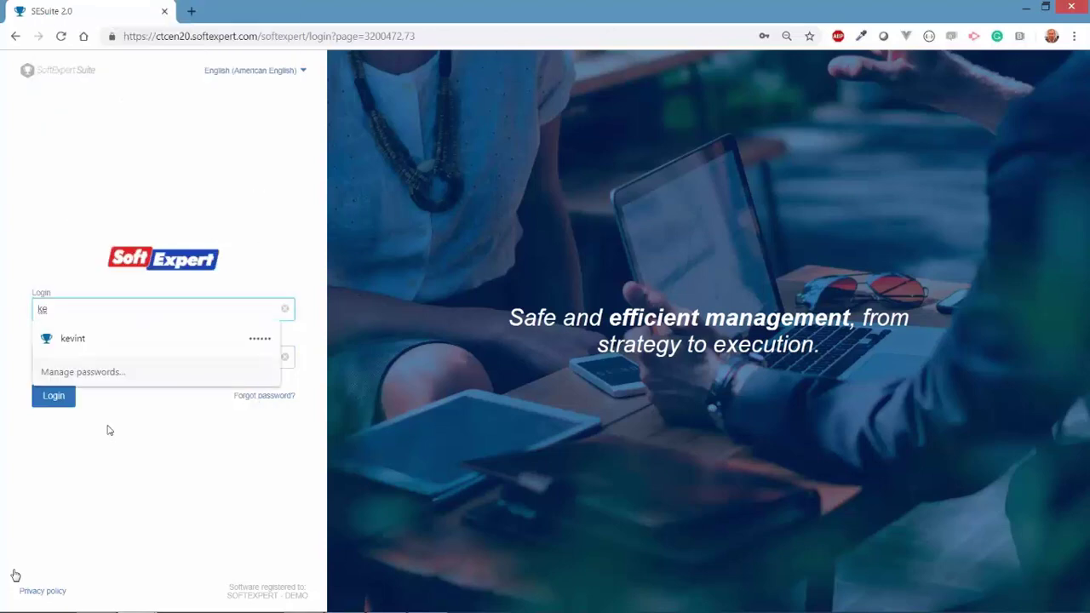
pyautogui.press('Down')
pyautogui.press('Return')
pyautogui.press('Tab')
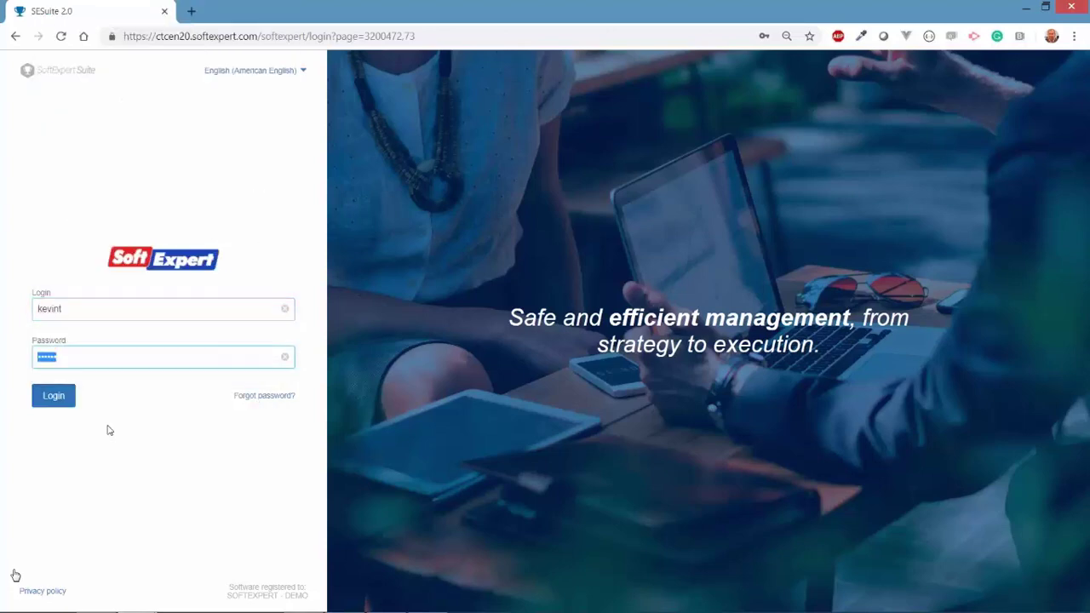
pyautogui.click(34, 395)
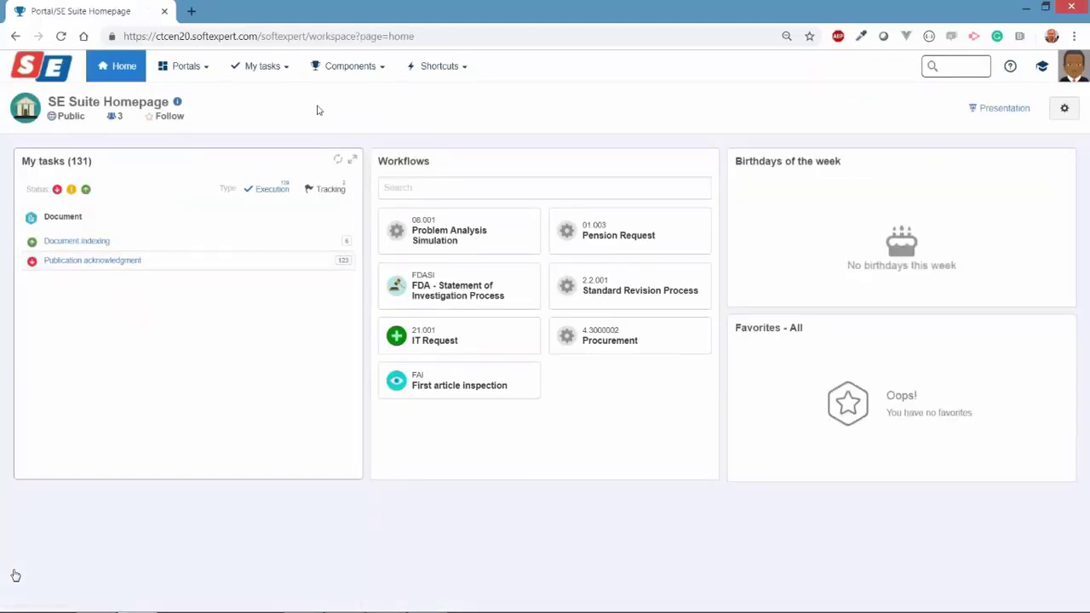
# Step: Open the Document component's Copy view (DC025)
pyautogui.click(356, 70)
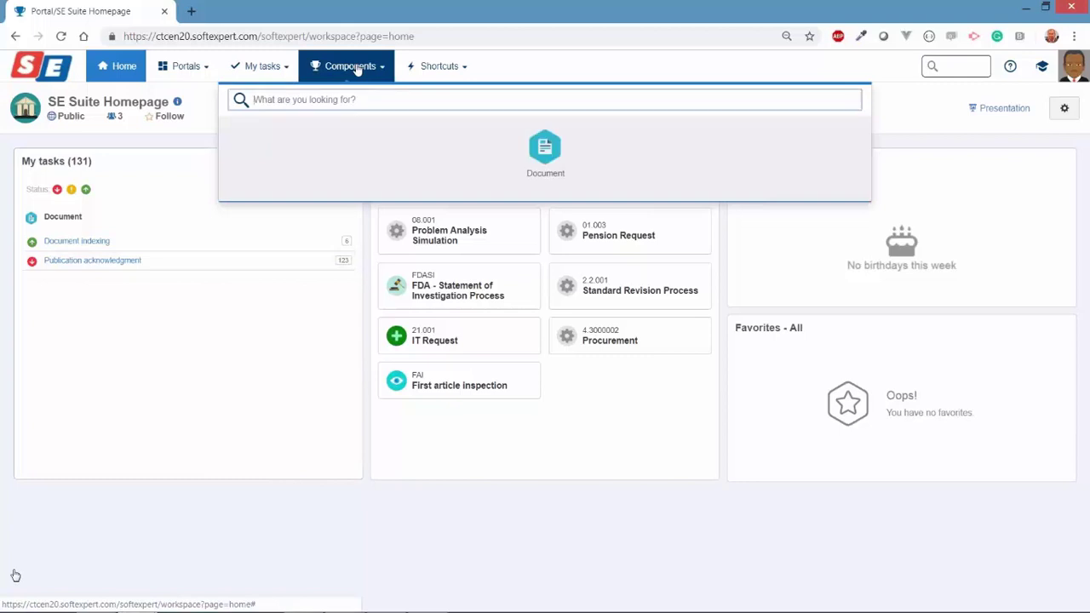
pyautogui.click(546, 151)
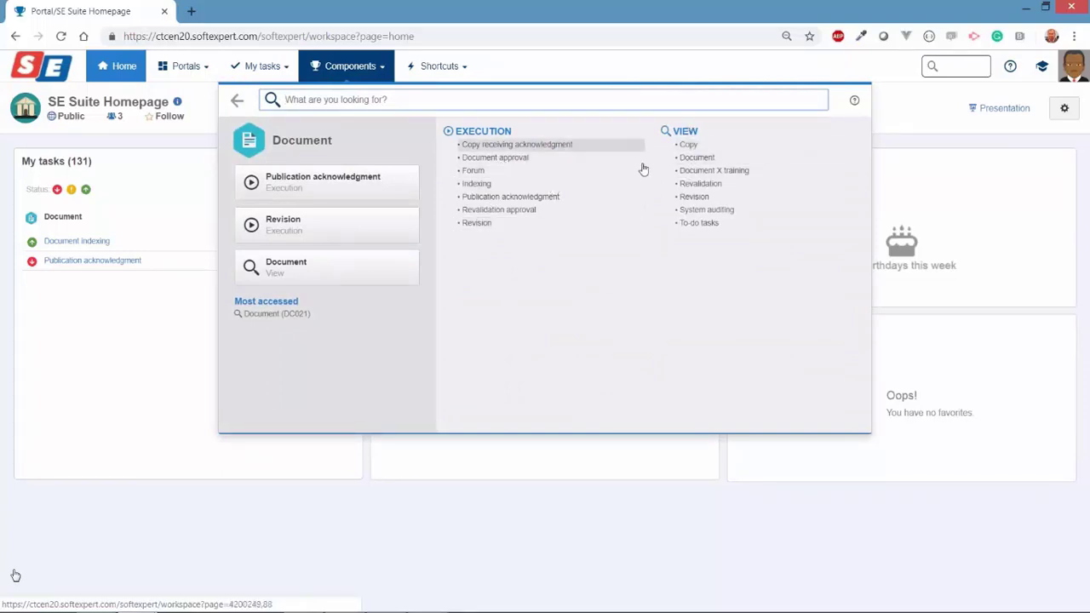
pyautogui.click(698, 149)
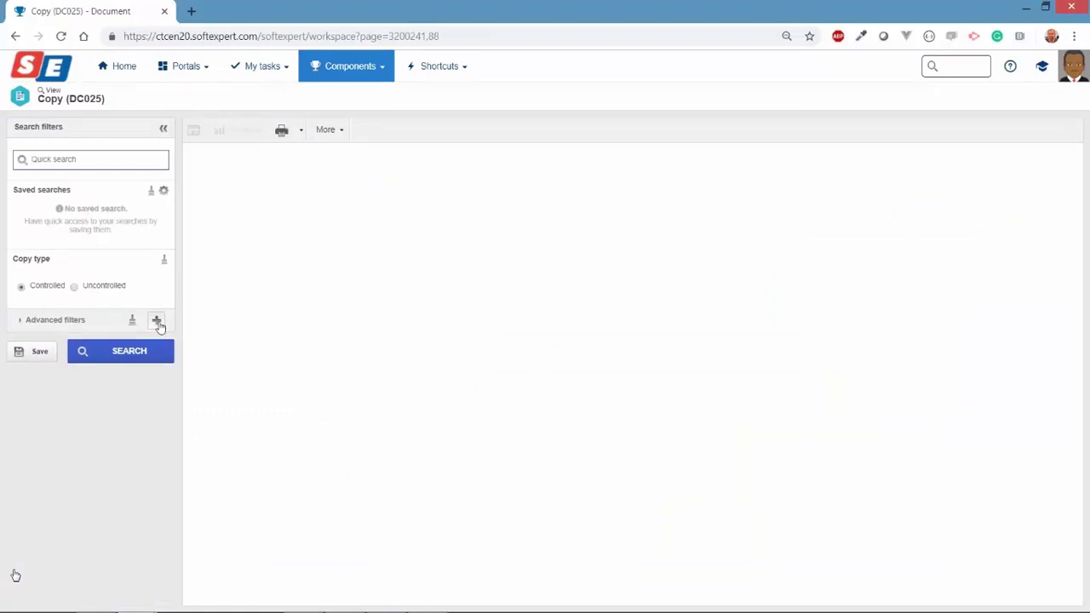
# Step: Add a Document filter with category QACK - Quality Assurance Checklists and search for the controlled copies
pyautogui.click(157, 322)
pyautogui.click(175, 360)
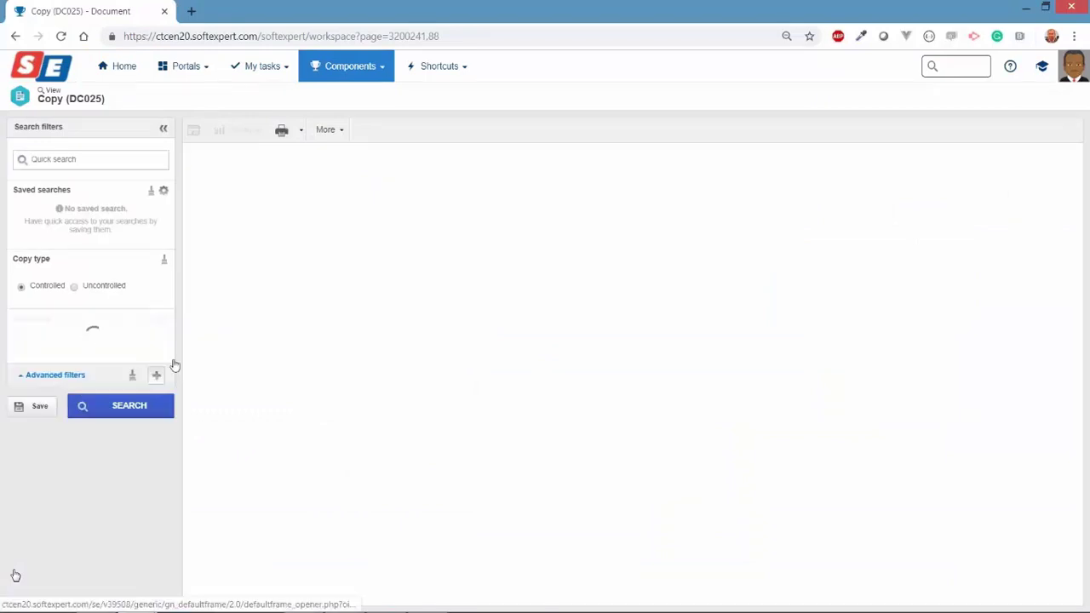
pyautogui.click(106, 368)
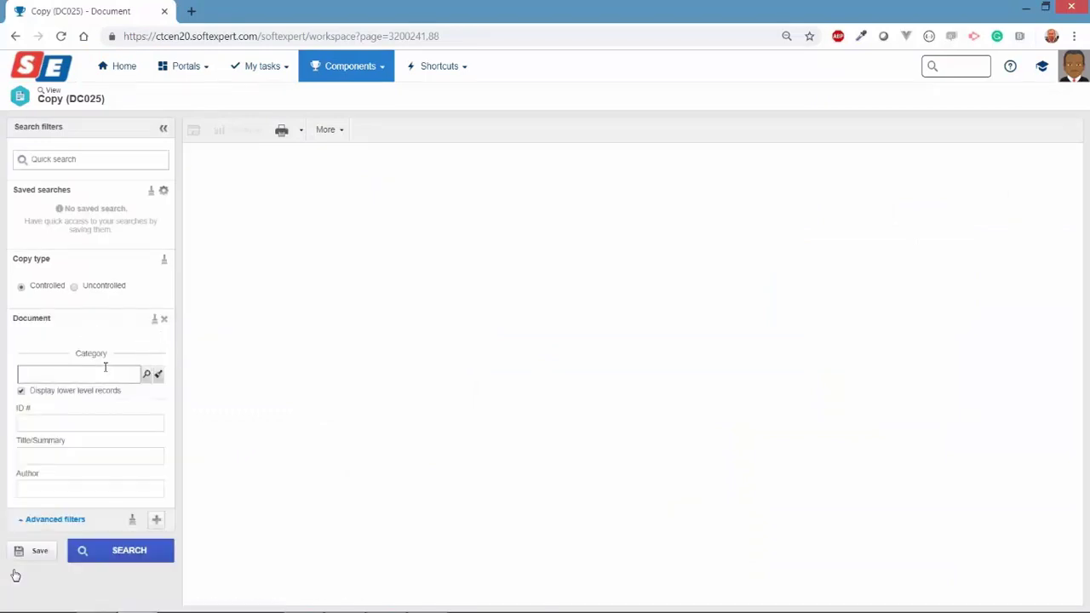
pyautogui.write('ass')
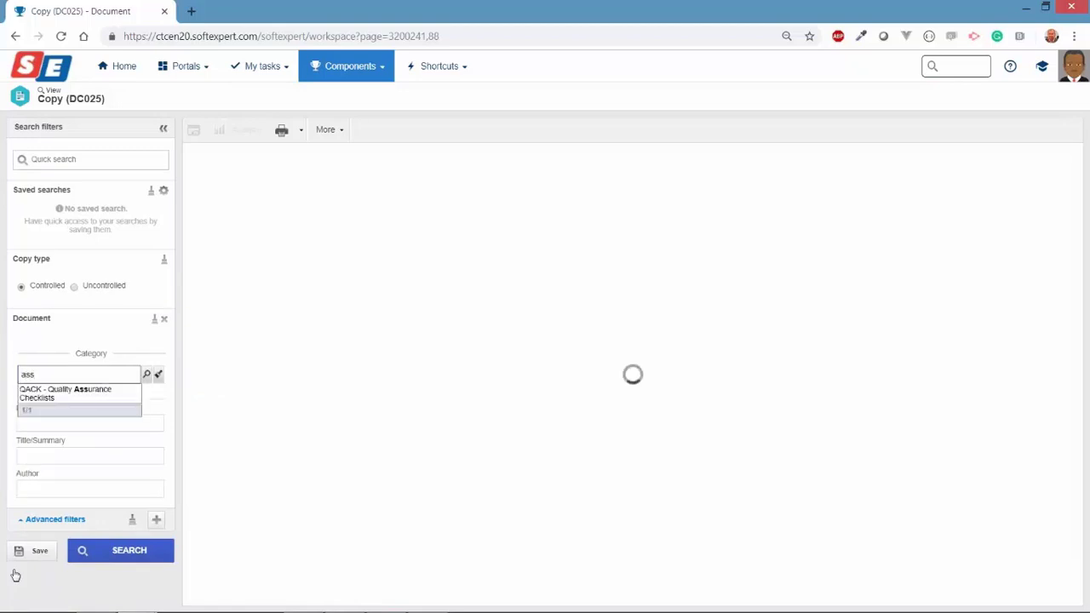
pyautogui.press('Down')
pyautogui.press('Return')
pyautogui.click(132, 553)
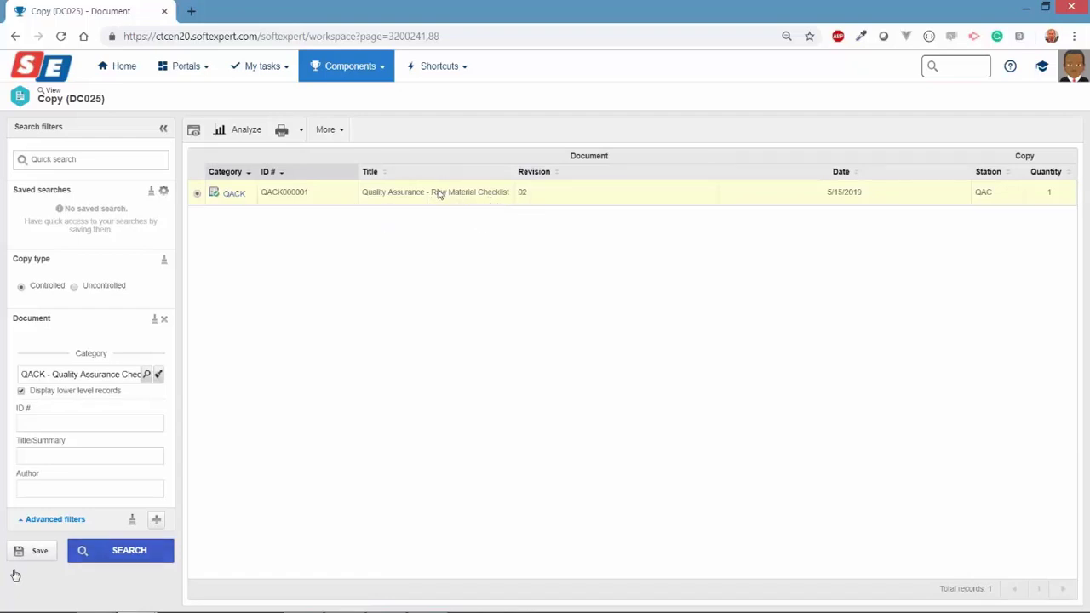
# Step: Open the Document view (DC021) and list the documents of the QACK-Quality Assurance Checklists category
pyautogui.click(350, 69)
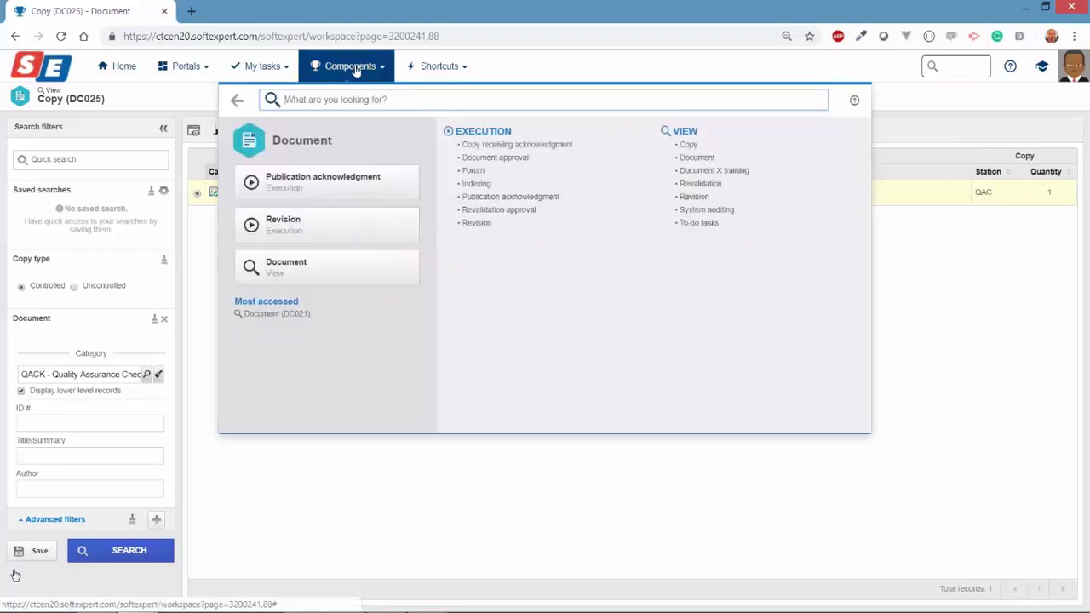
pyautogui.click(696, 156)
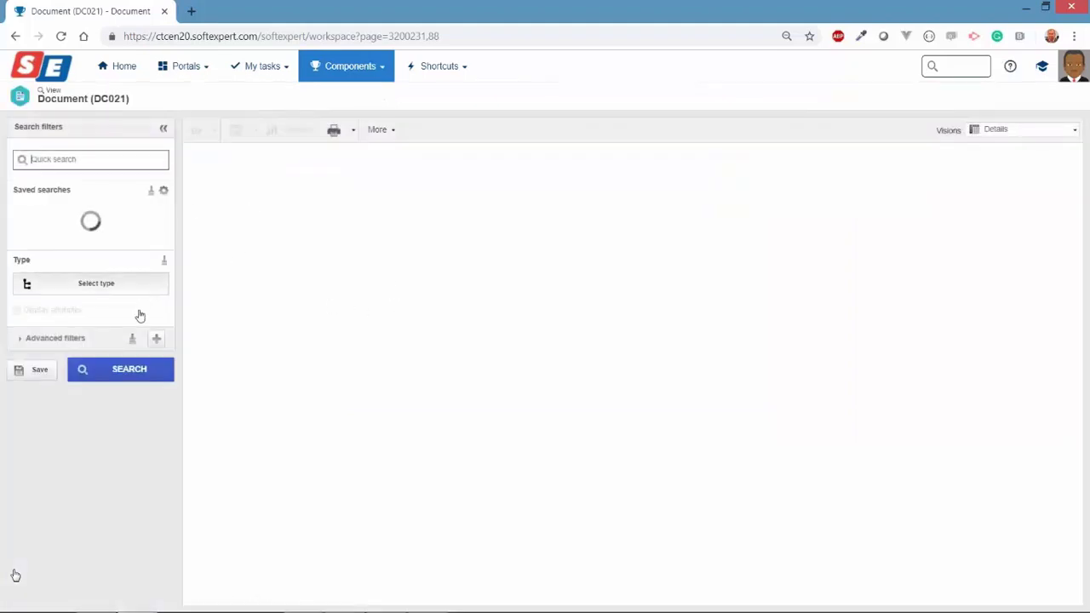
pyautogui.click(111, 341)
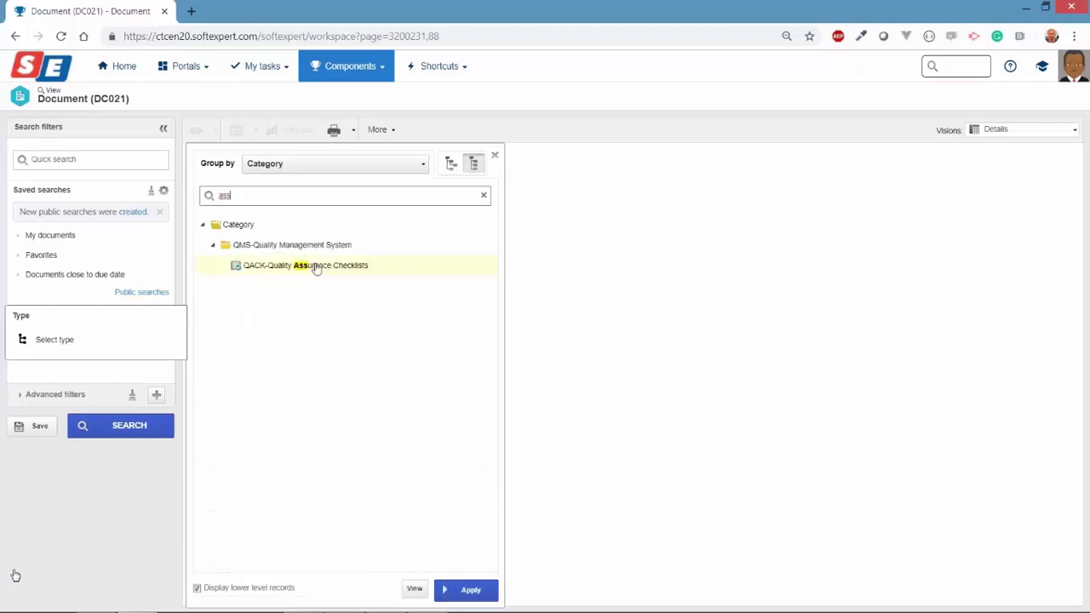
pyautogui.doubleClick(316, 265)
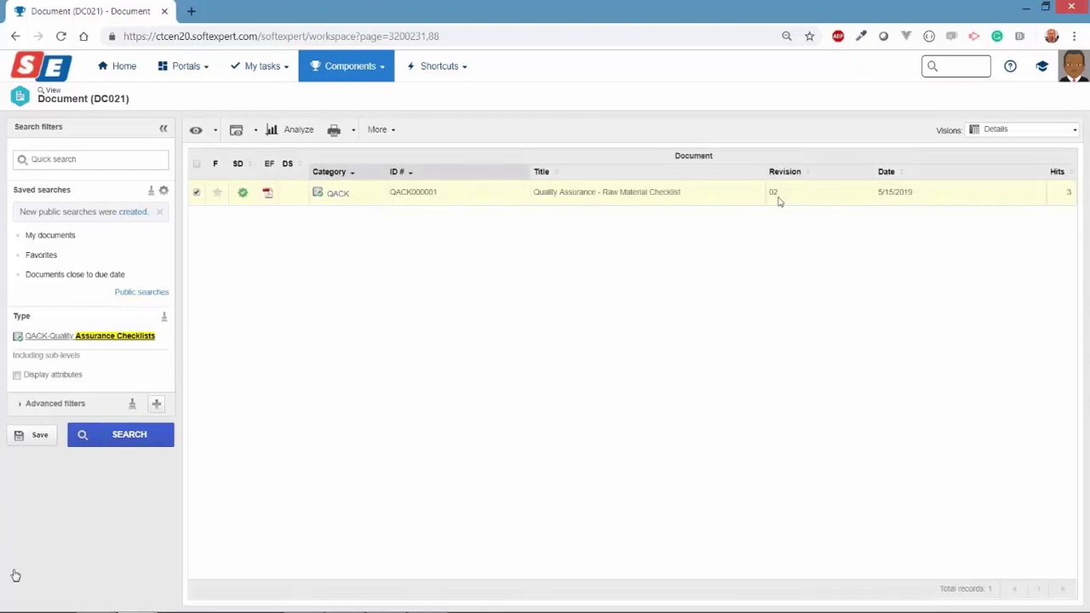
# Step: Try to print the selected Quality Assurance - Raw Material Checklist document
pyautogui.click(353, 129)
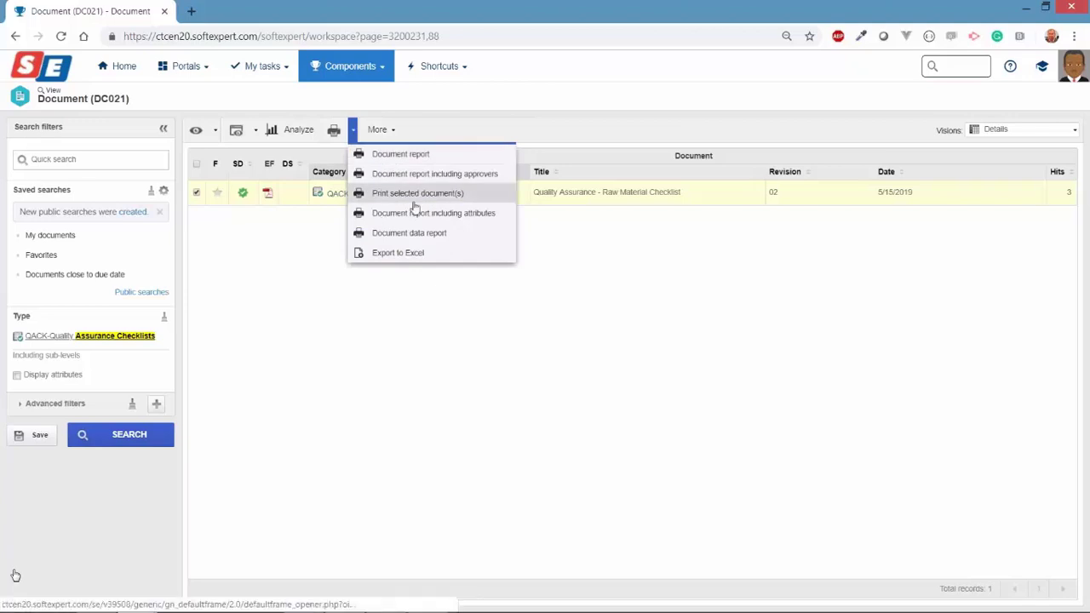
pyautogui.click(414, 195)
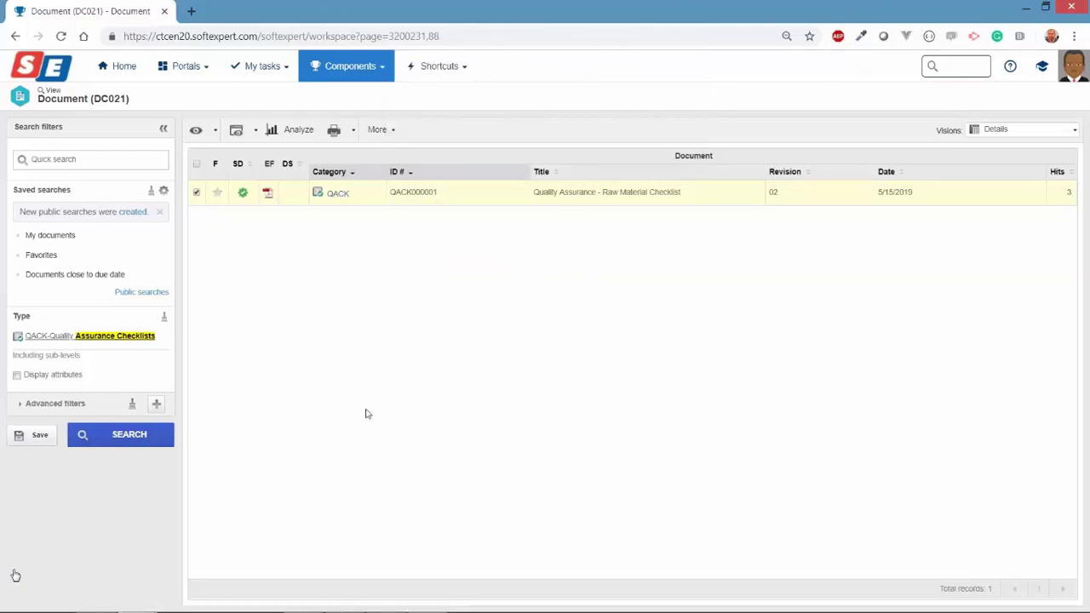
# Step: Open the Raw Material Checklist's electronic file, look through its pages in the PDF viewer, and close the viewer
pyautogui.click(269, 195)
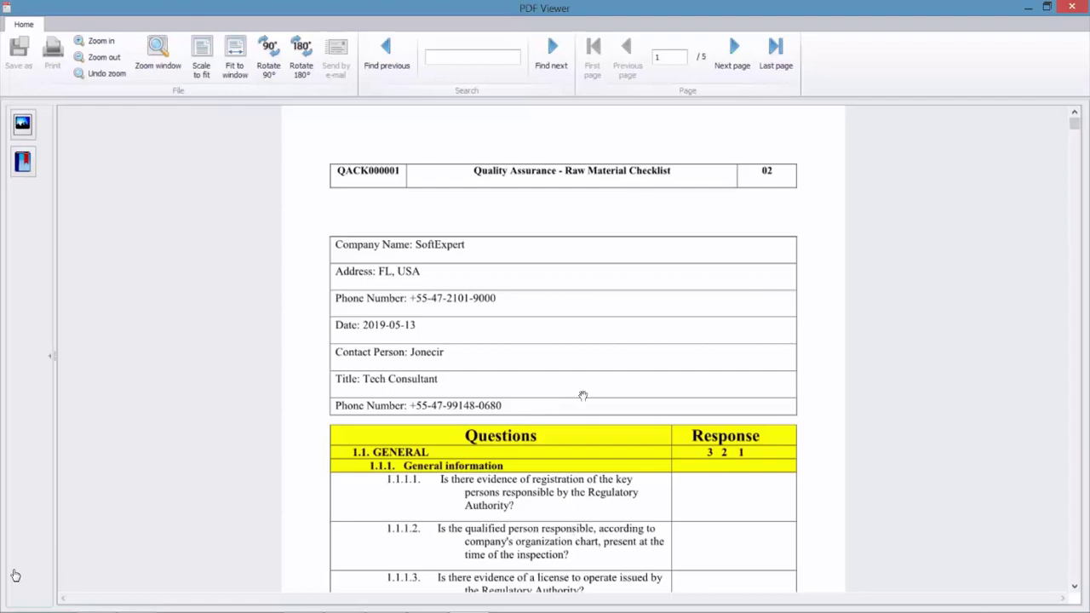
pyautogui.scroll(-10, 582, 396)
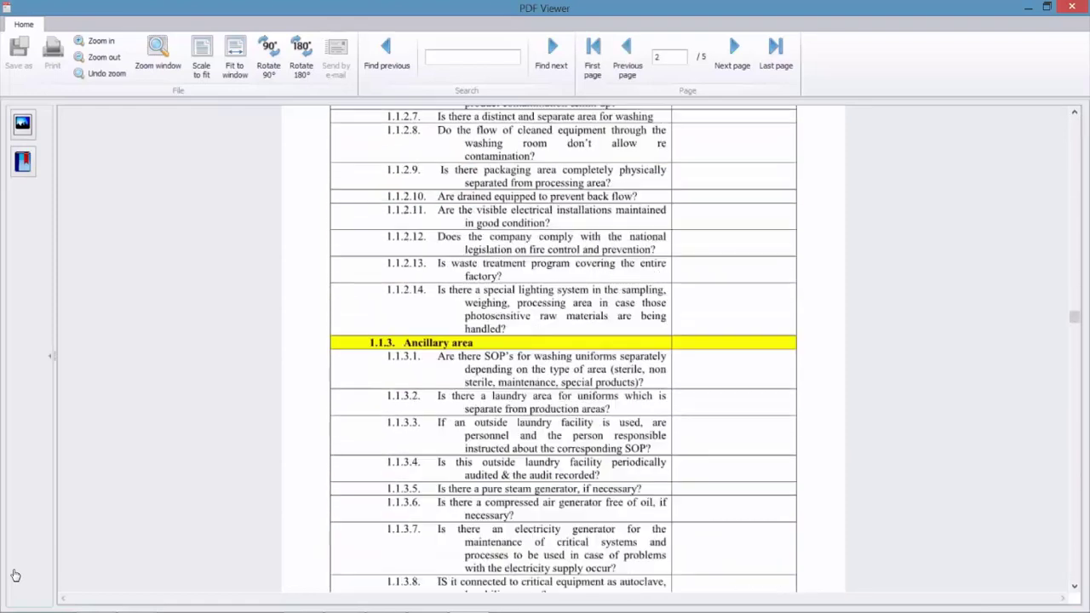
pyautogui.scroll(10, 563, 349)
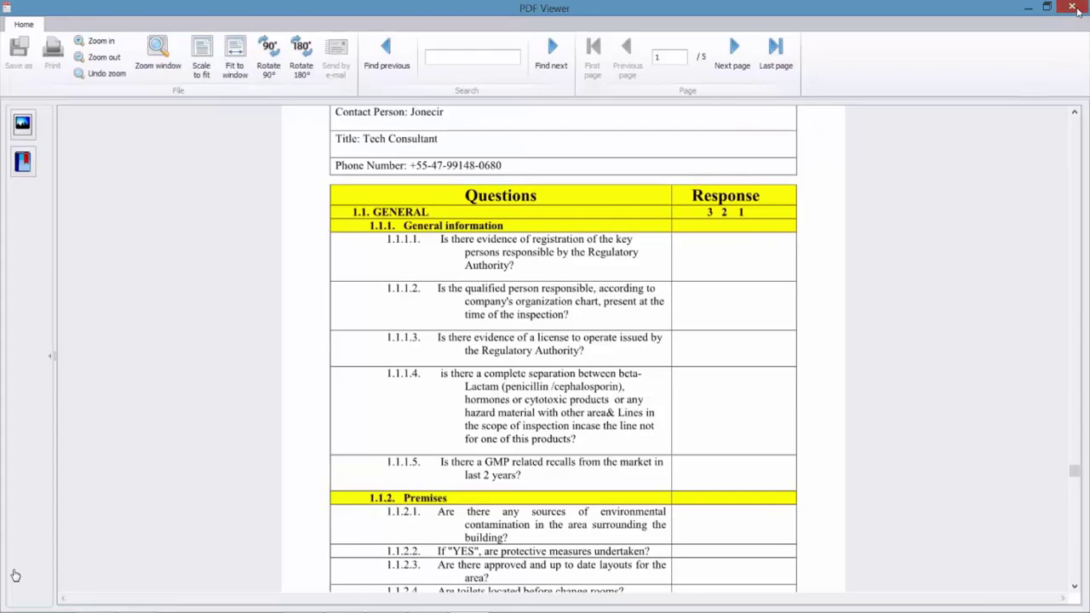
pyautogui.click(1071, 7)
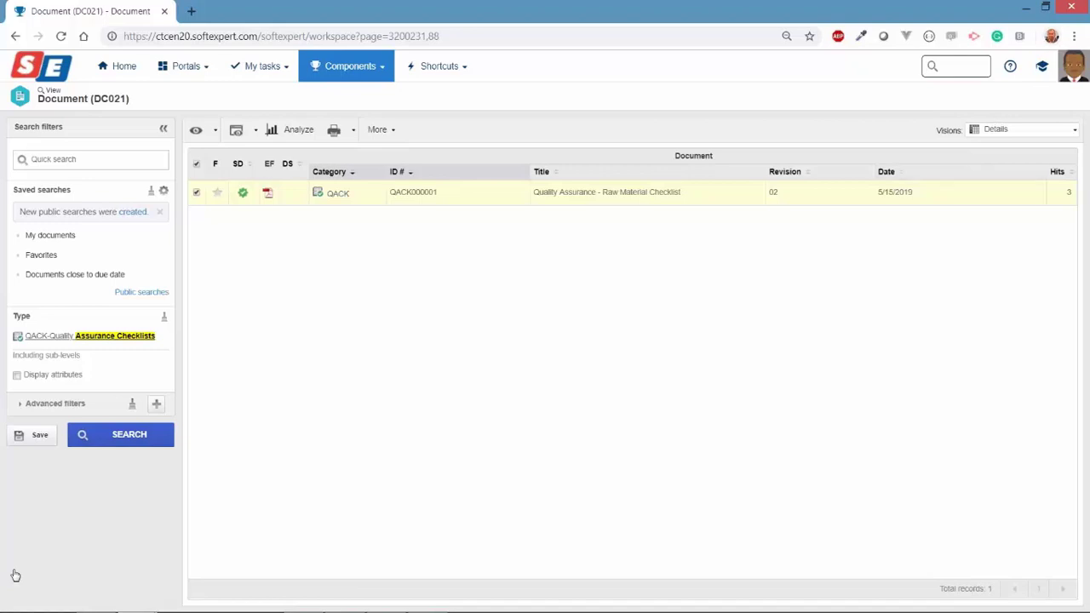
# Step: Log out of the administrative user's SoftExpert account
pyautogui.click(1064, 78)
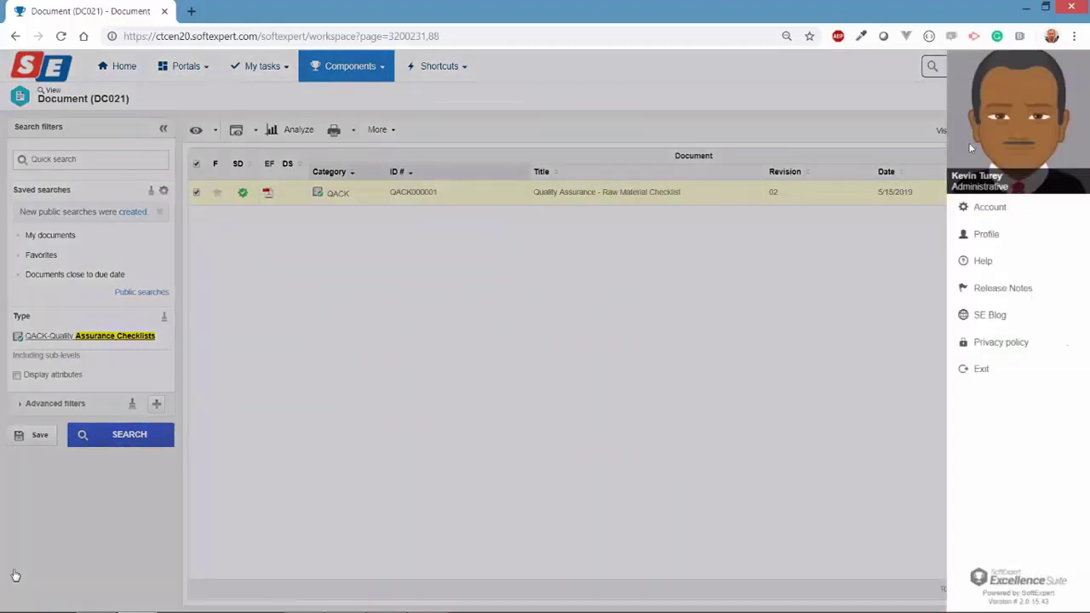
pyautogui.click(986, 368)
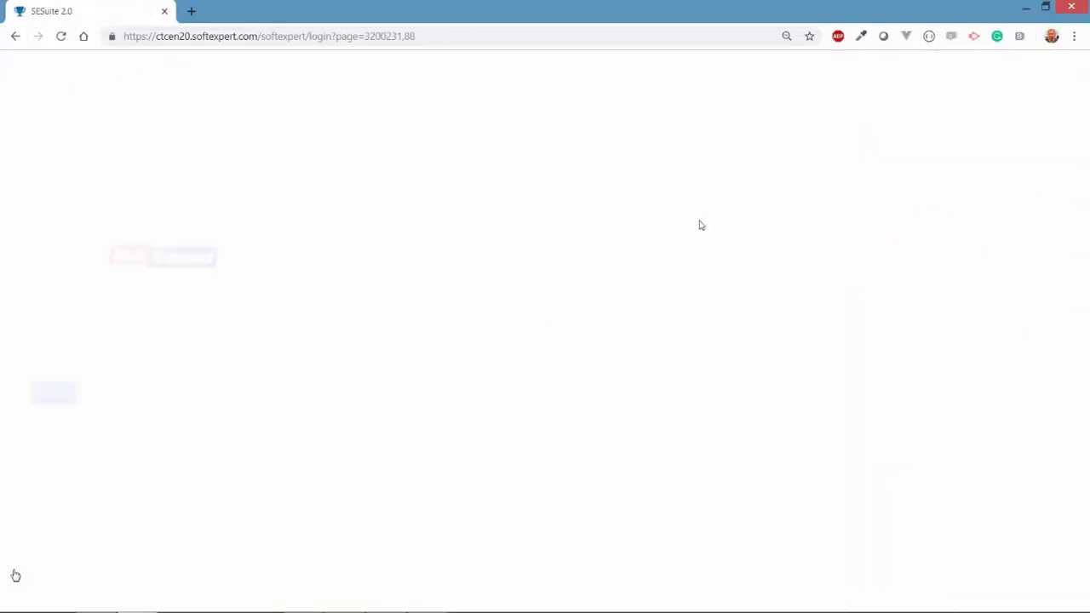